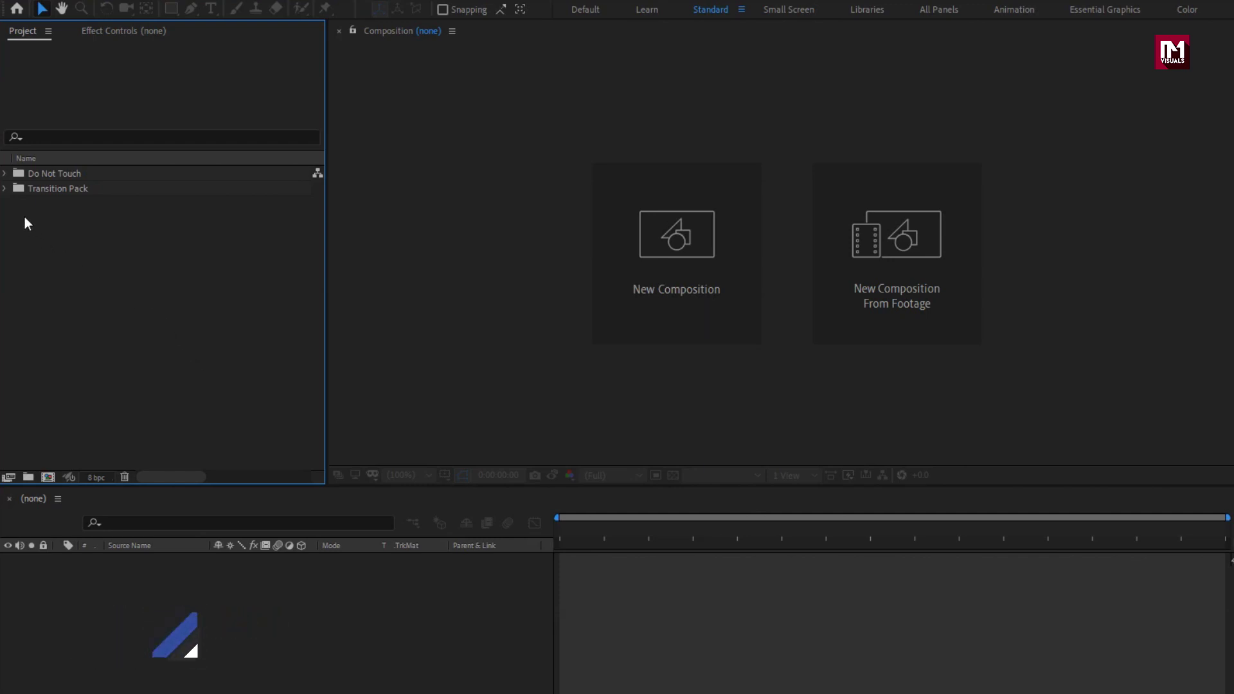
Expand the Transition Pack folder and import the two MP4 clips and two JPG images.
{"action": "left_click", "coordinate": [5, 189]}
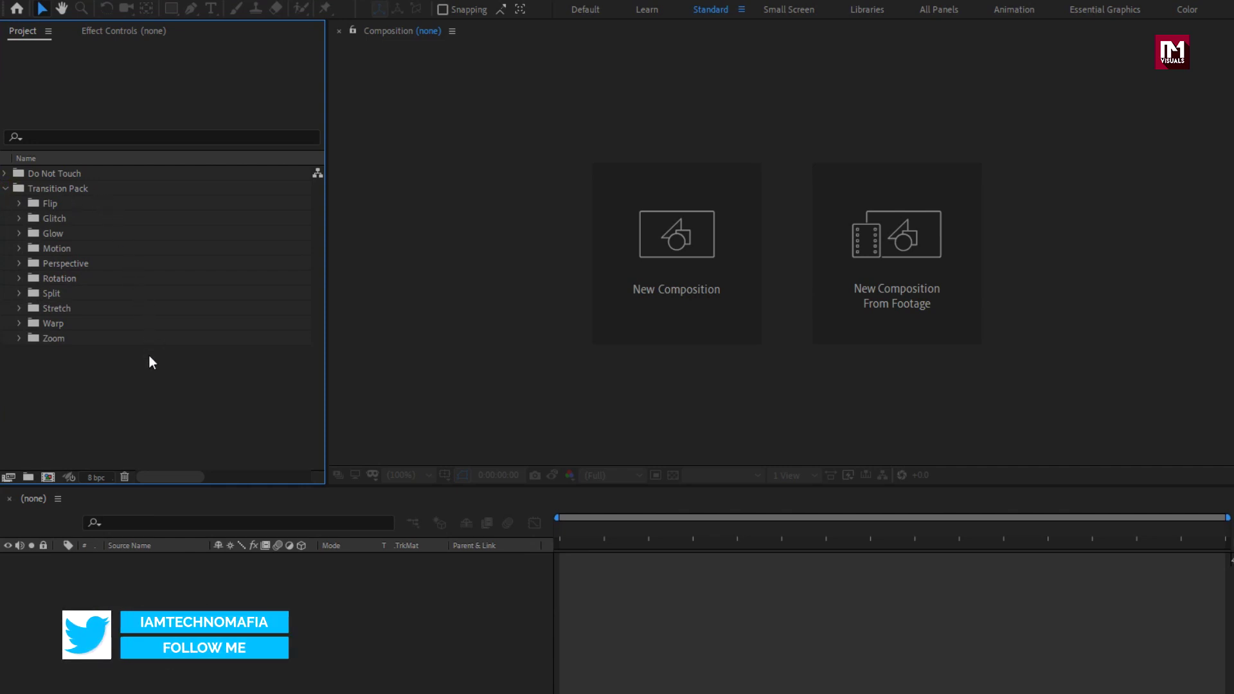
{"action": "right_click", "coordinate": [154, 393]}
{"action": "mouse_move", "coordinate": [273, 472]}
{"action": "left_click", "coordinate": [369, 472]}
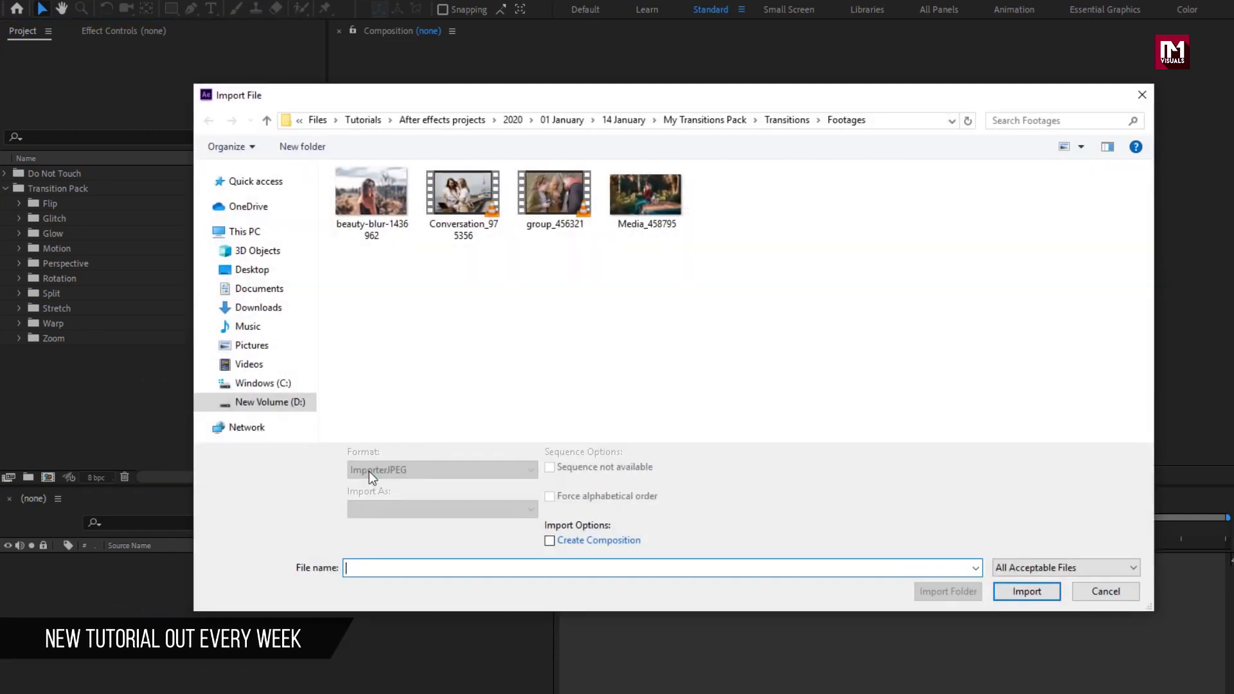
{"action": "left_click", "coordinate": [384, 215]}
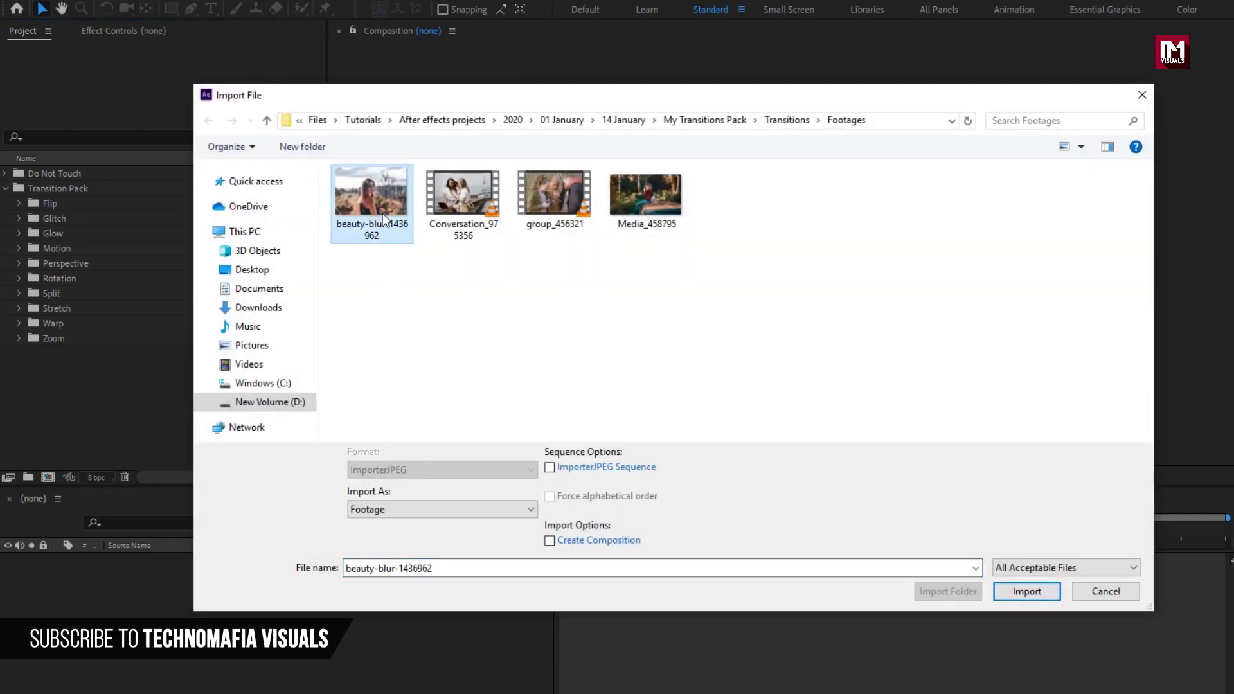
{"action": "left_click_drag", "start_coordinate": [683, 247], "coordinate": [379, 165]}
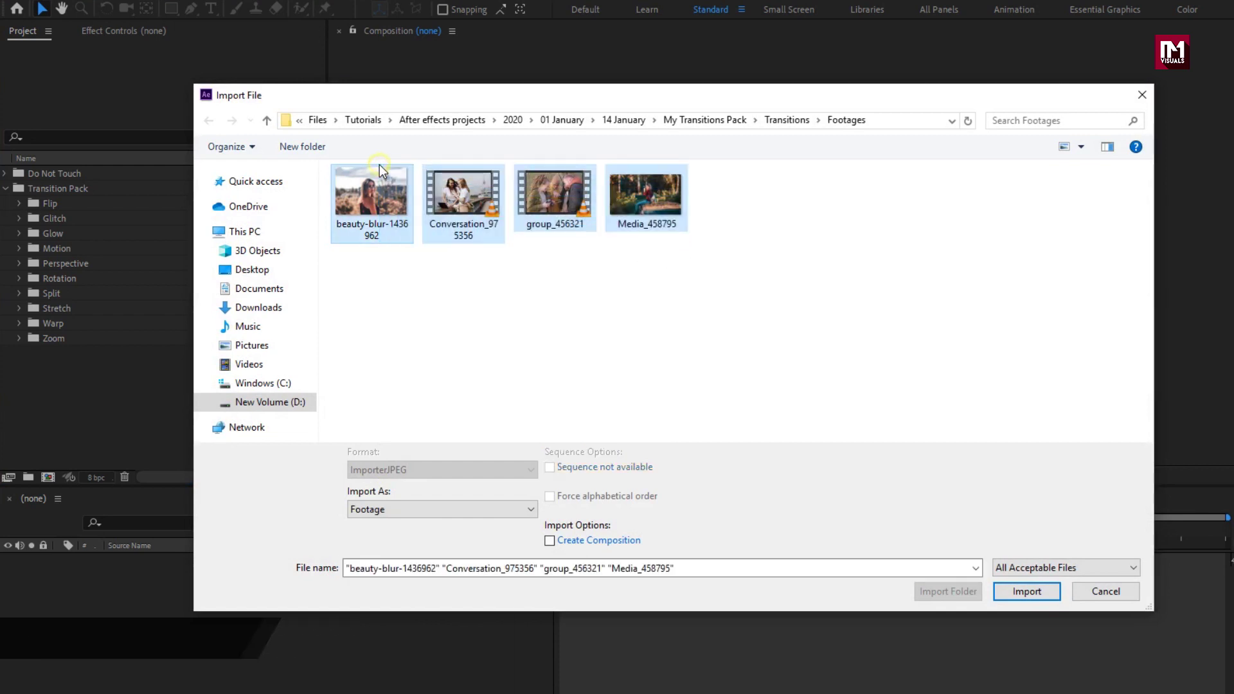
{"action": "left_click", "coordinate": [1002, 593]}
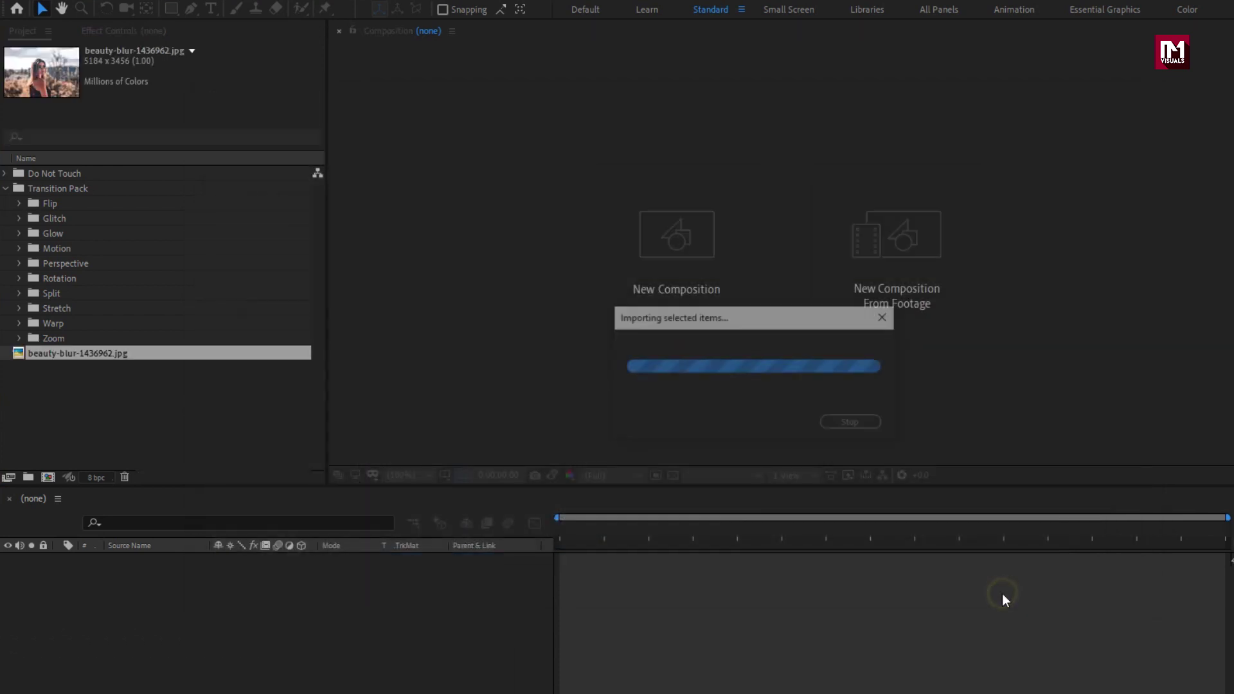
{"action": "left_click", "coordinate": [186, 435]}
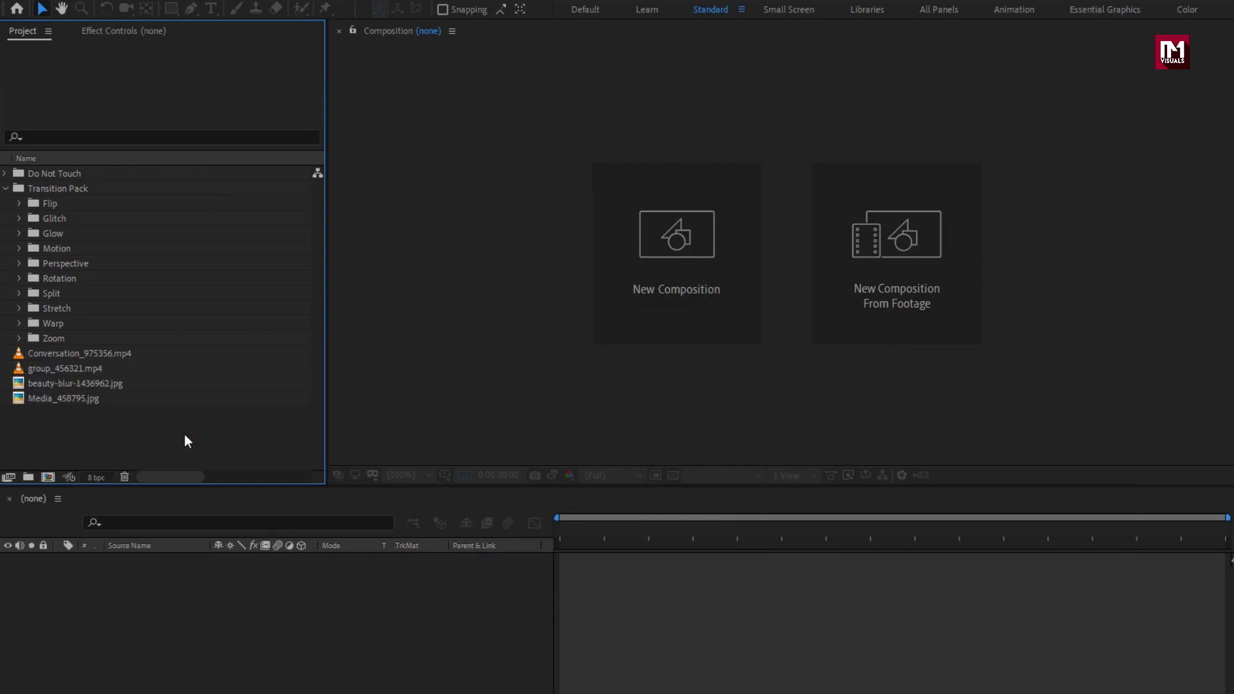
{"action": "left_click", "coordinate": [628, 283]}
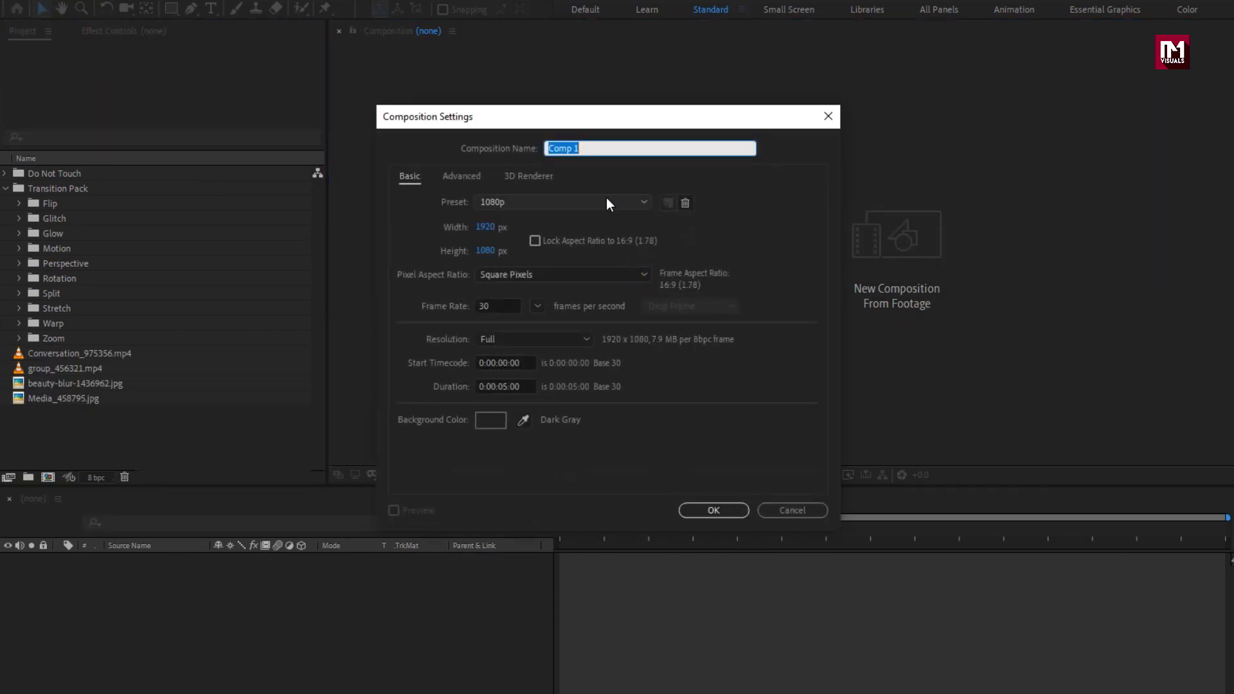
Create a 1920×1080, 30 fps composition named 'Demo' with duration 0:00:03:00.
{"action": "type", "text": "Demo"}
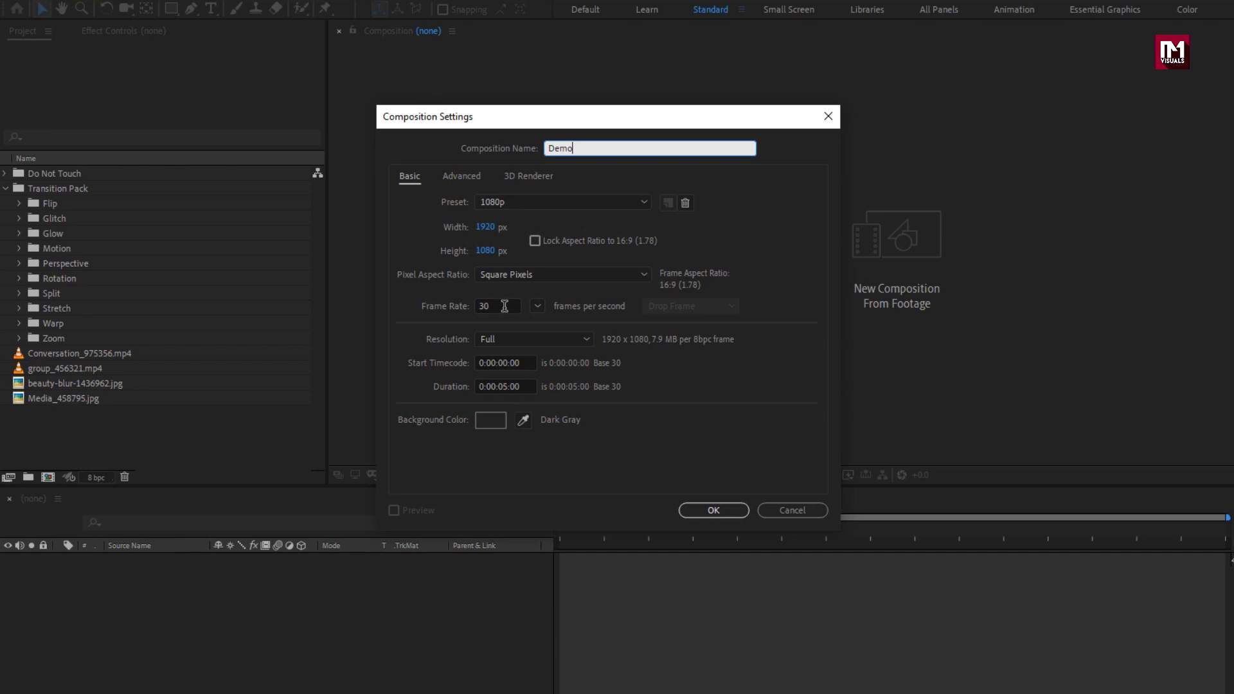
{"action": "left_click", "coordinate": [508, 387]}
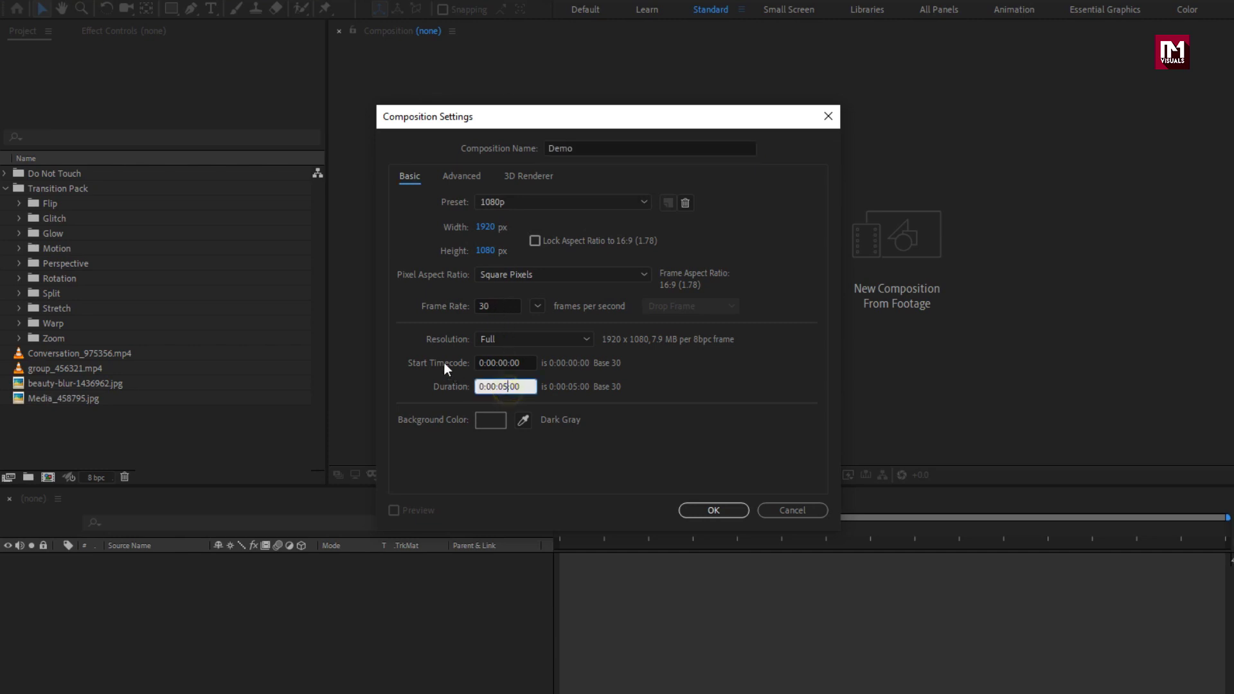
{"action": "key", "text": "BackSpace"}
{"action": "type", "text": "3"}
{"action": "left_click", "coordinate": [724, 511]}
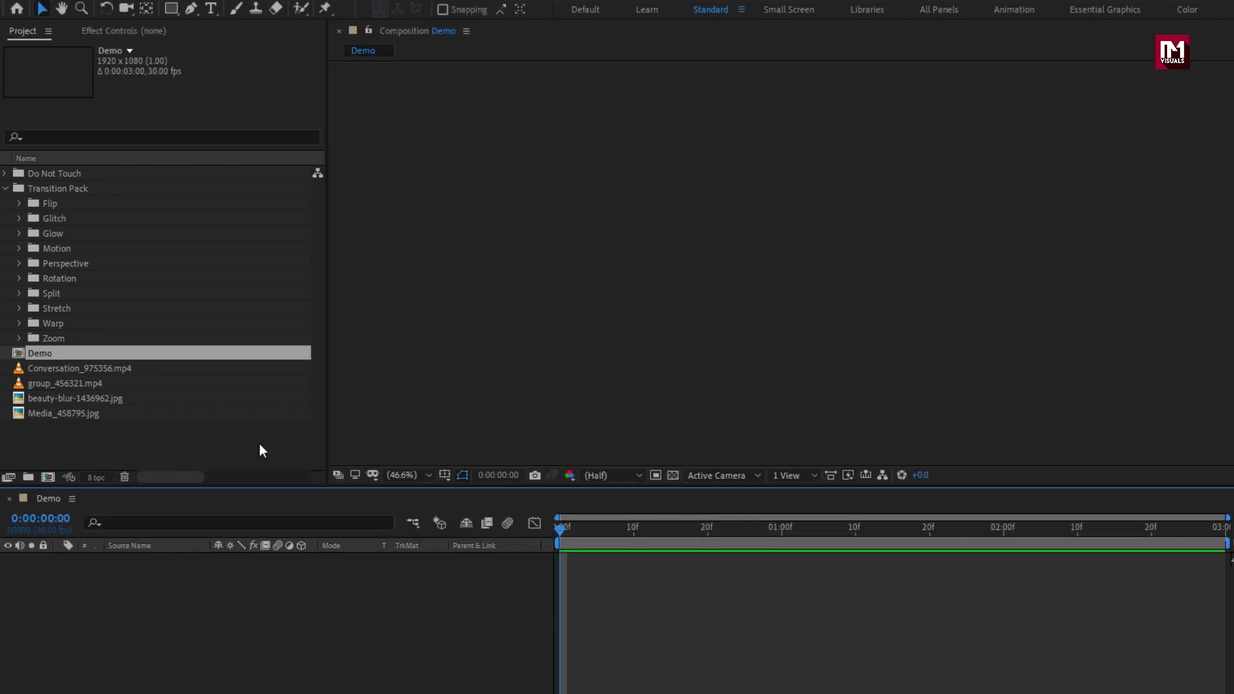
Add Media_458795.jpg to Demo and trim it to end at 0:00:01:15.
{"action": "left_click", "coordinate": [74, 414]}
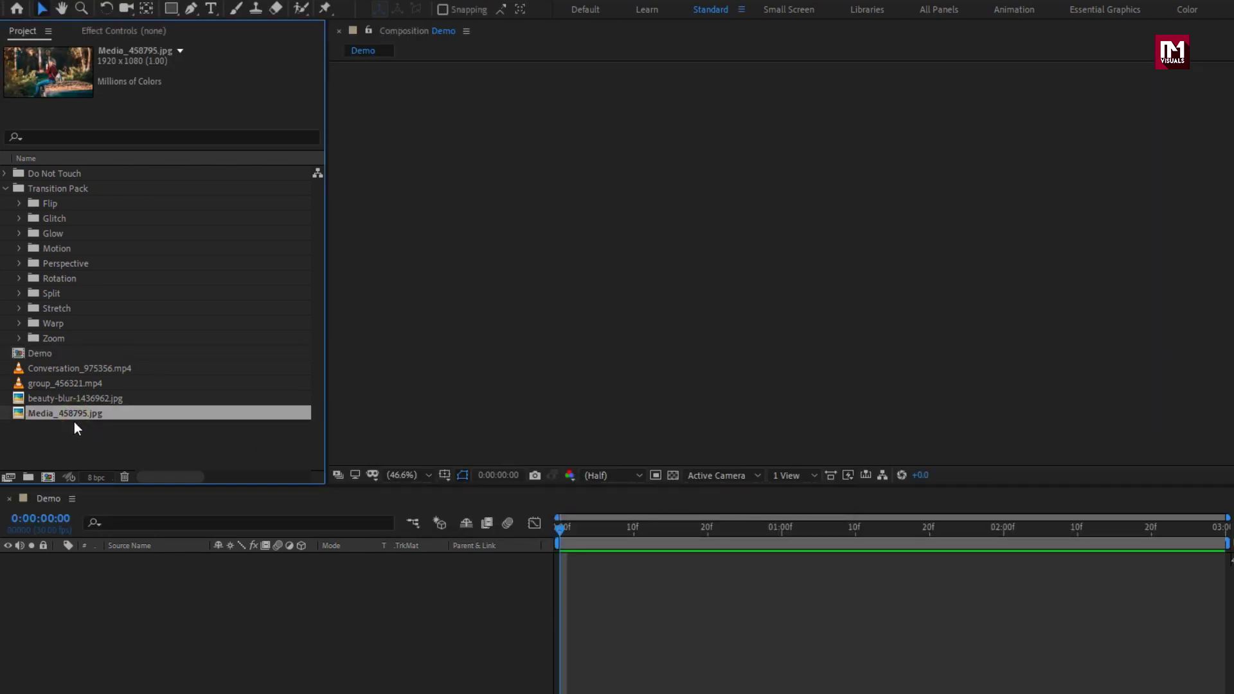
{"action": "left_click_drag", "start_coordinate": [70, 415], "coordinate": [113, 618]}
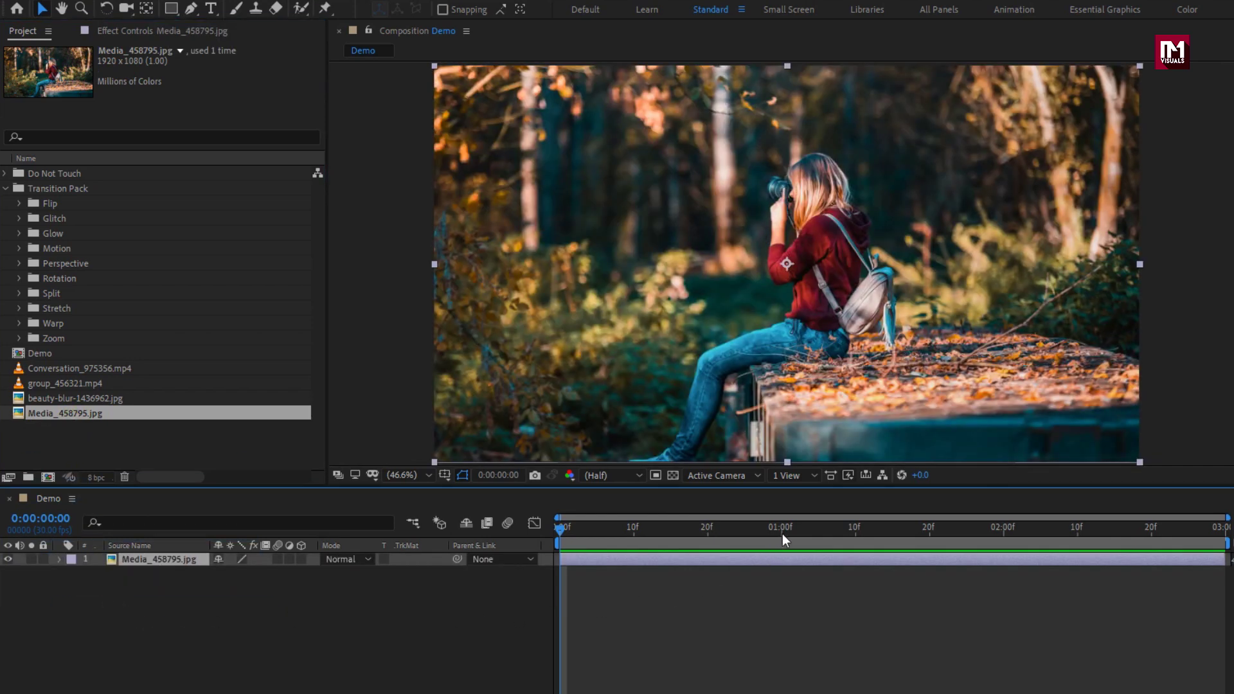
{"action": "left_click", "coordinate": [891, 530]}
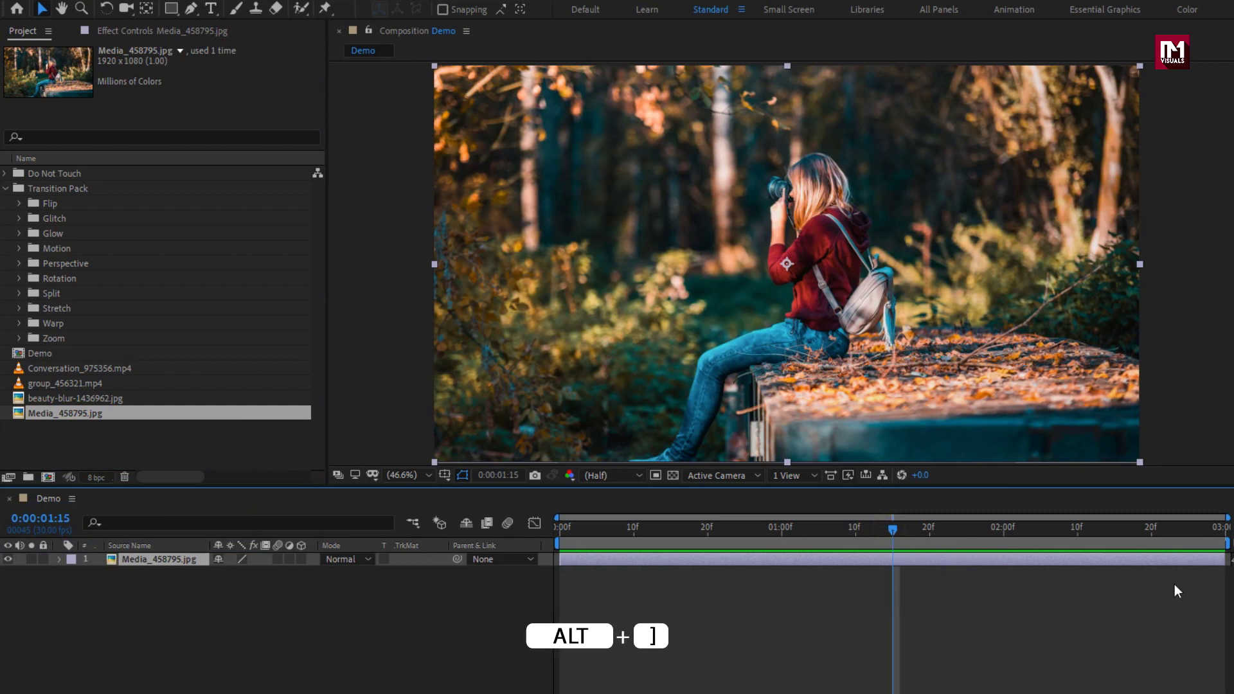
{"action": "left_click_drag", "start_coordinate": [1222, 558], "coordinate": [889, 559]}
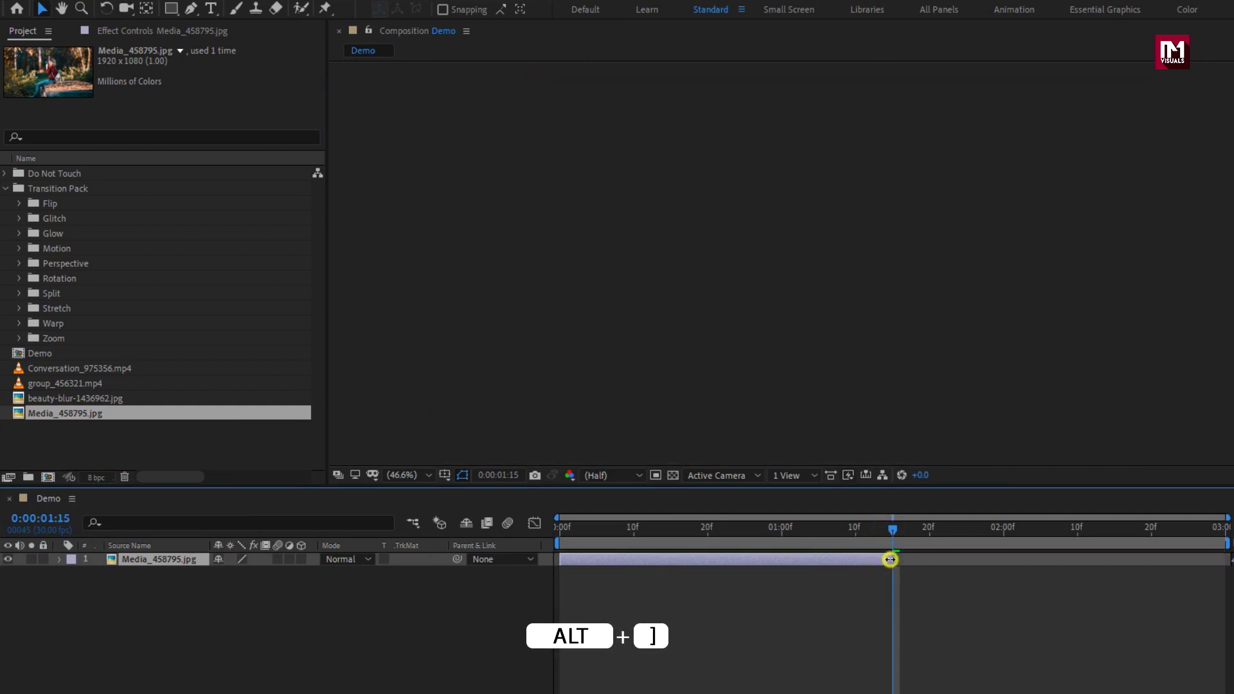
Layer beauty-blur-1436962.jpg on top, scale it to 37%, and start it at 0:00:01:15.
{"action": "left_click_drag", "start_coordinate": [69, 400], "coordinate": [149, 554]}
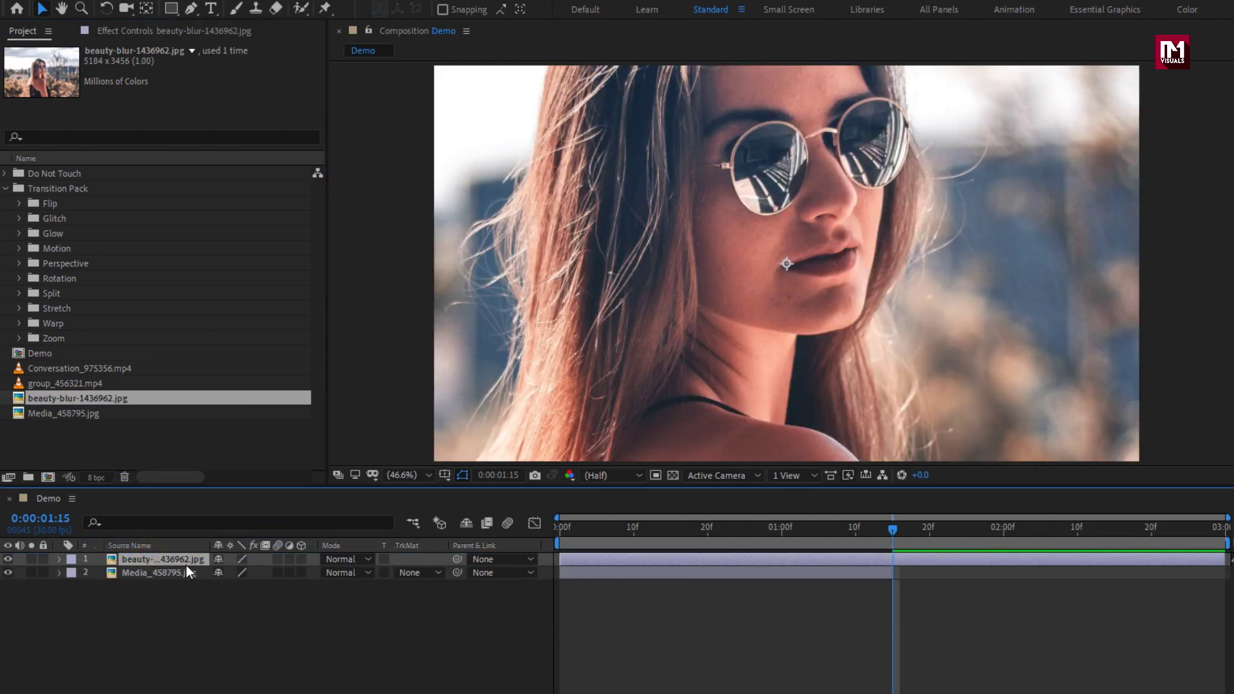
{"action": "key", "text": "s"}
{"action": "left_click_drag", "start_coordinate": [251, 573], "coordinate": [222, 586]}
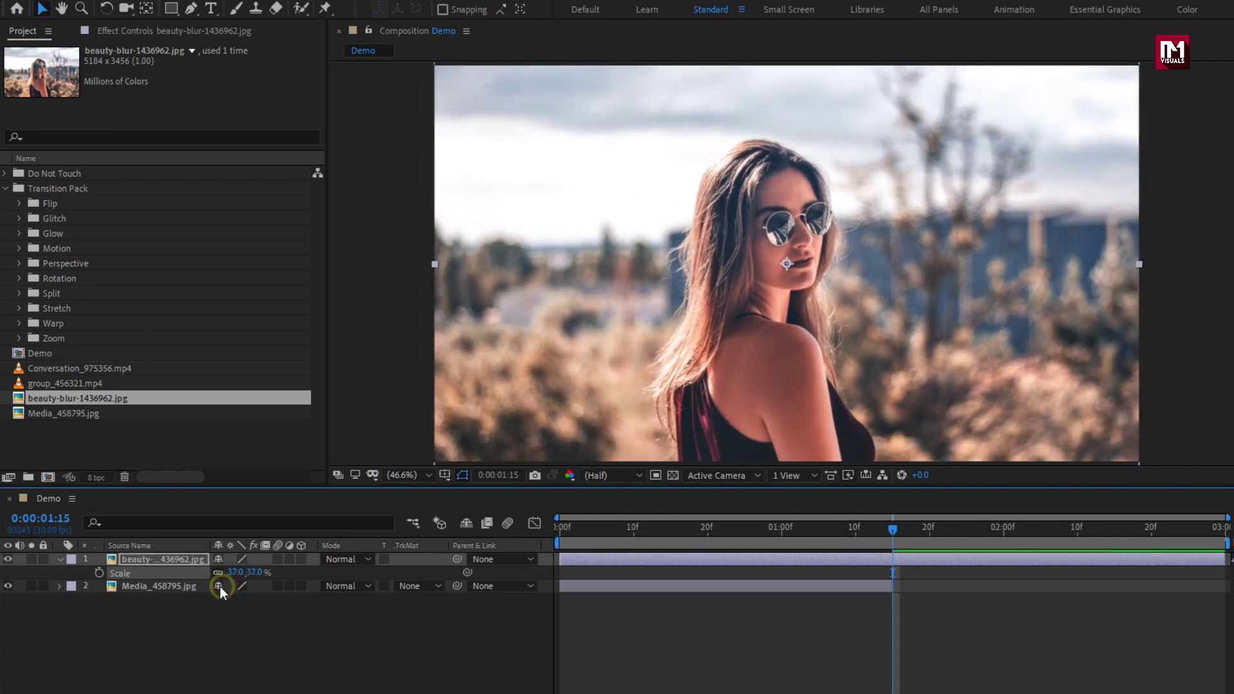
{"action": "left_click", "coordinate": [60, 559]}
{"action": "key", "text": "ctrl+a"}
{"action": "key", "text": "alt+bracketleft"}
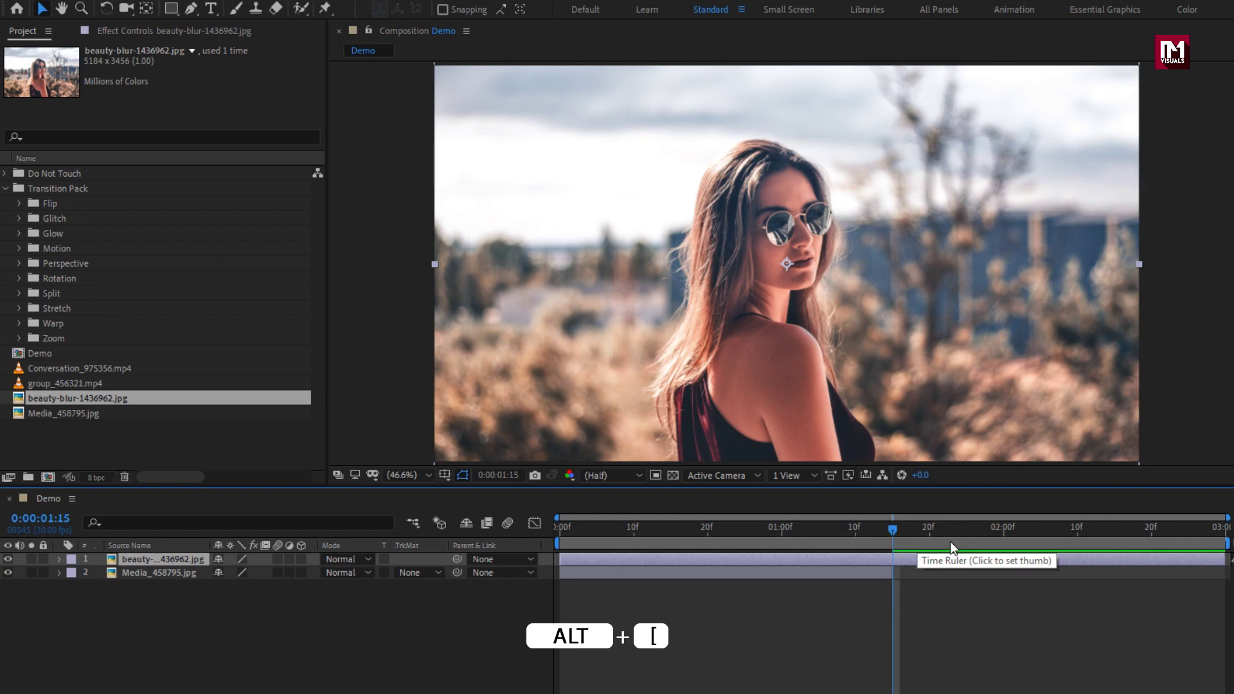
{"action": "key", "text": "alt+bracketleft"}
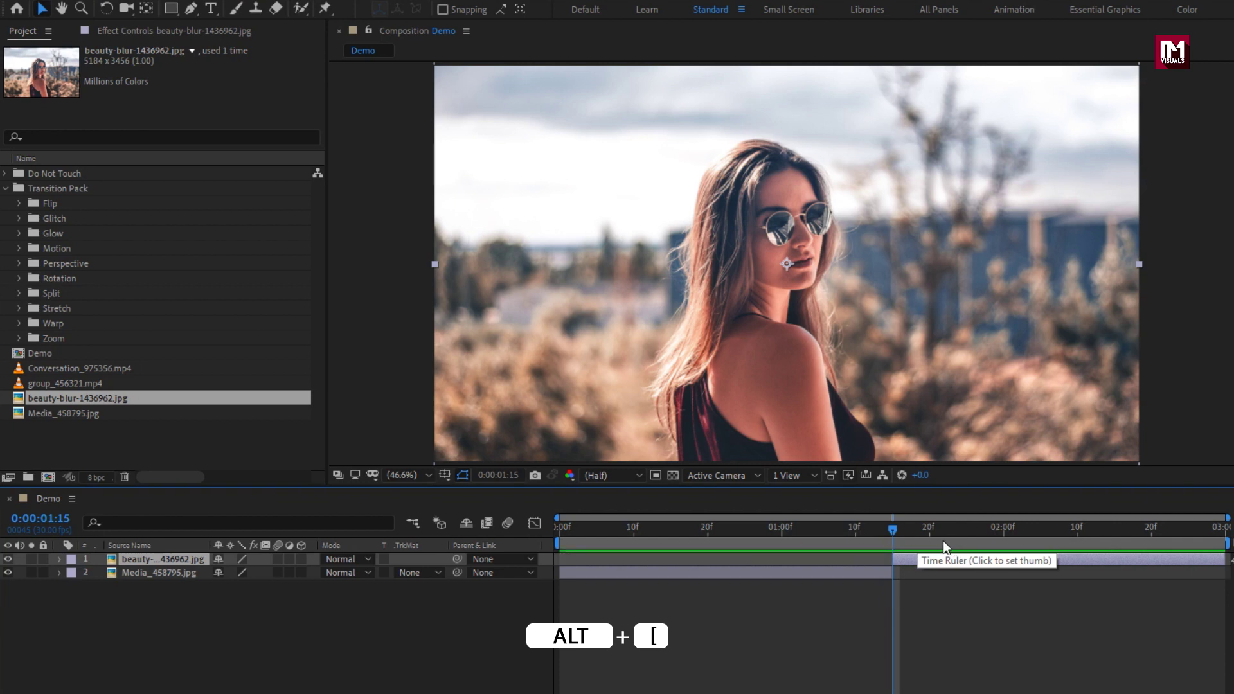
{"action": "left_click", "coordinate": [855, 529]}
{"action": "left_click_drag", "start_coordinate": [847, 530], "coordinate": [951, 530]}
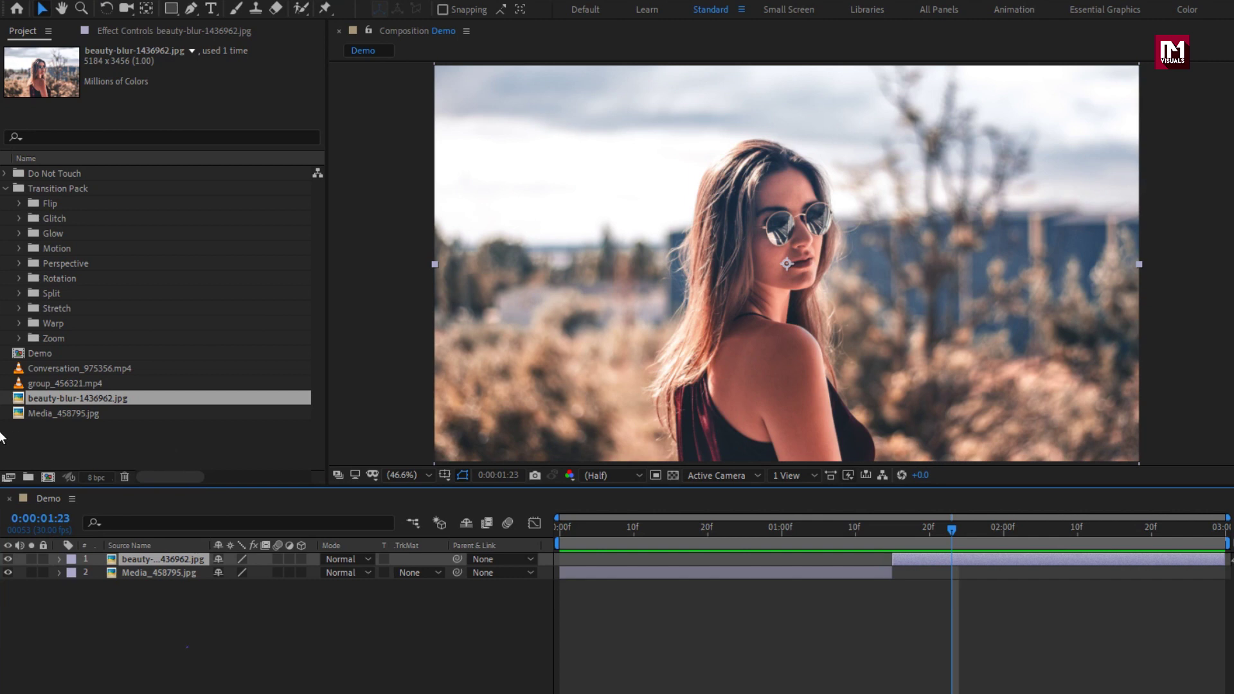
Place the Flip_Down preset over the 1:15 cut with transformations collapsed.
{"action": "left_click", "coordinate": [18, 204]}
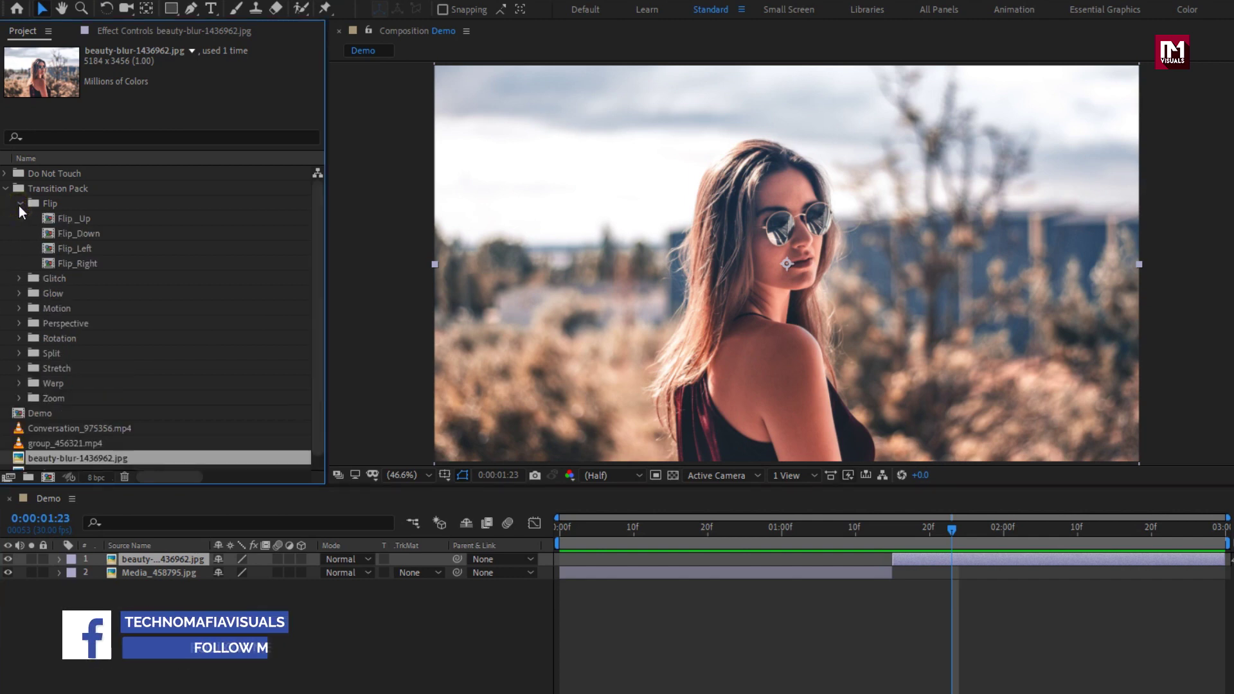
{"action": "left_click", "coordinate": [91, 233]}
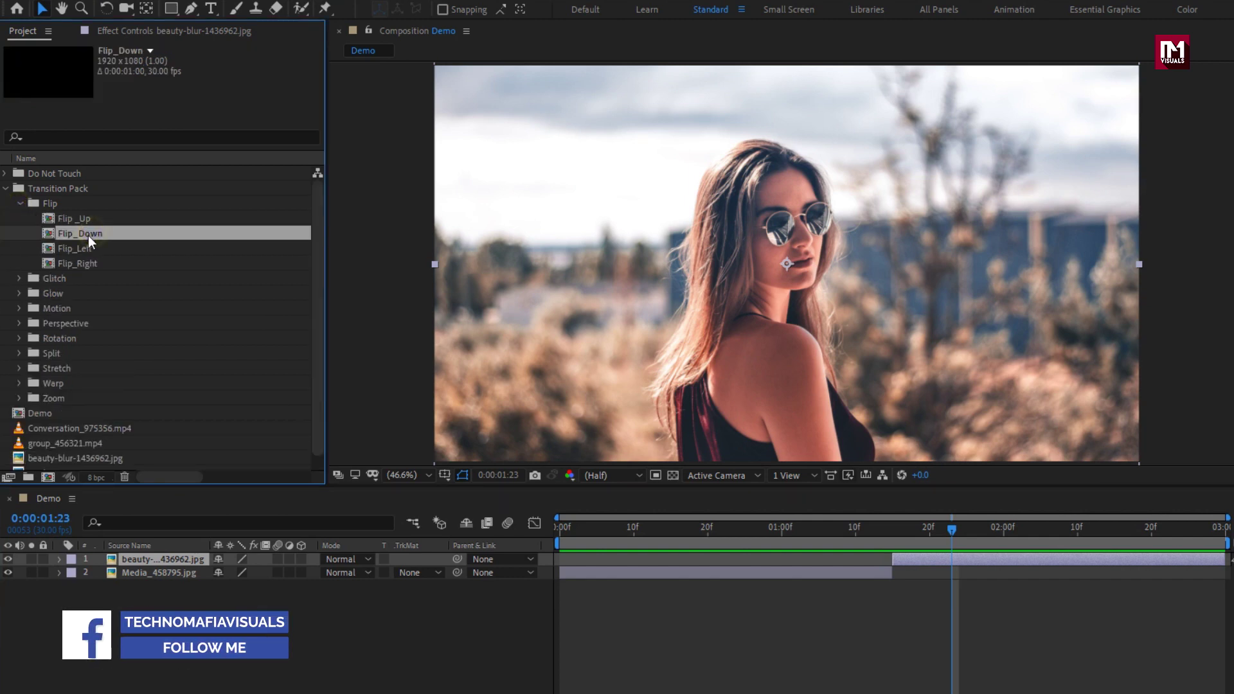
{"action": "left_click_drag", "start_coordinate": [92, 233], "coordinate": [186, 562]}
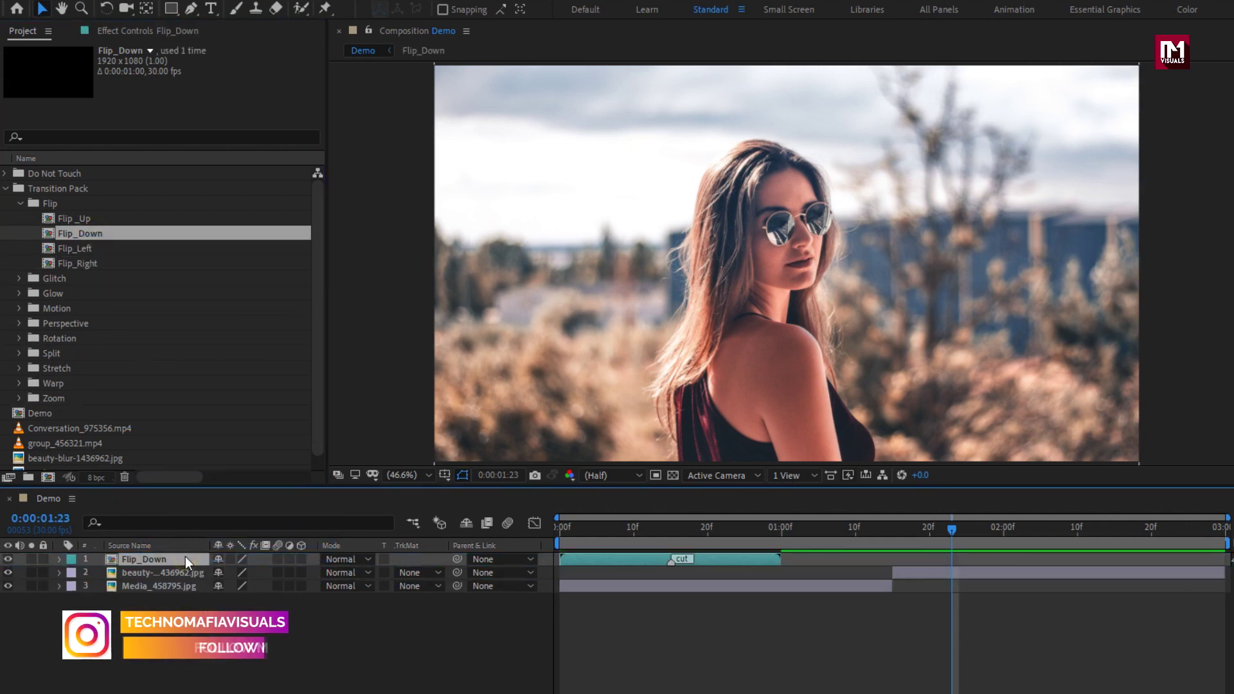
{"action": "left_click", "coordinate": [595, 559]}
{"action": "left_click_drag", "start_coordinate": [595, 558], "coordinate": [818, 561]}
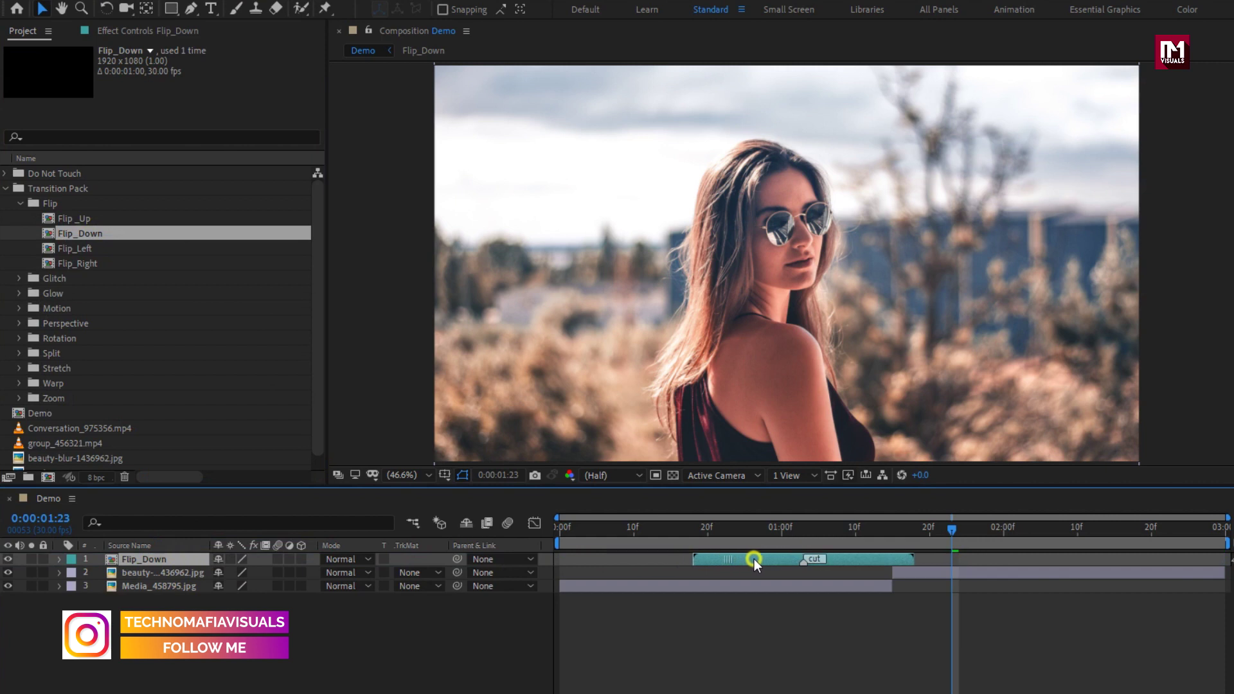
{"action": "left_click", "coordinate": [893, 540]}
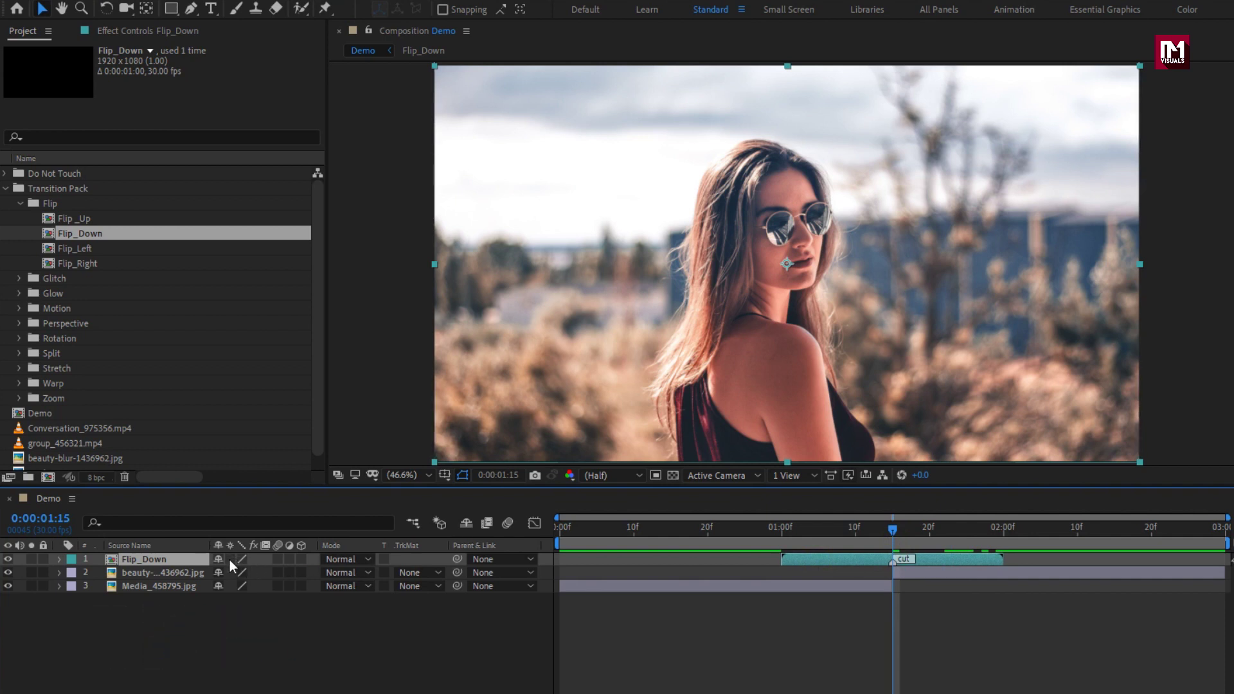
{"action": "left_click", "coordinate": [230, 560]}
Preview the Flip_Down transition from the start, then delete its layer.
{"action": "left_click", "coordinate": [559, 531]}
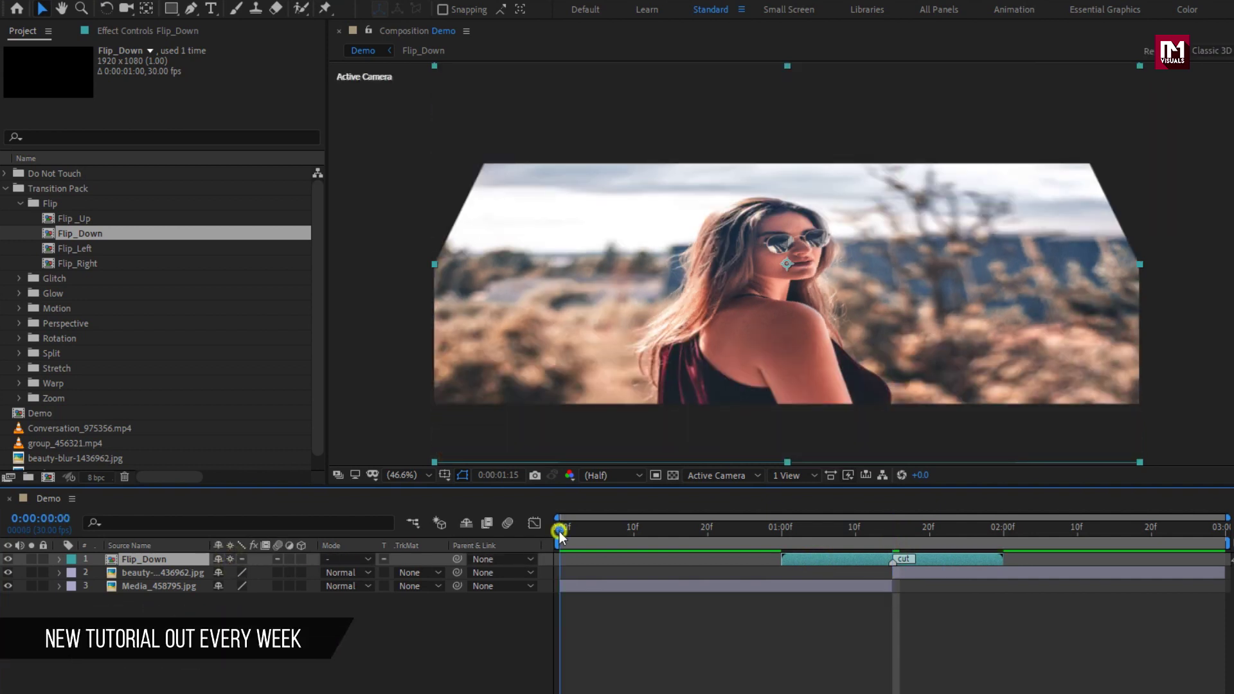
{"action": "key", "text": "space"}
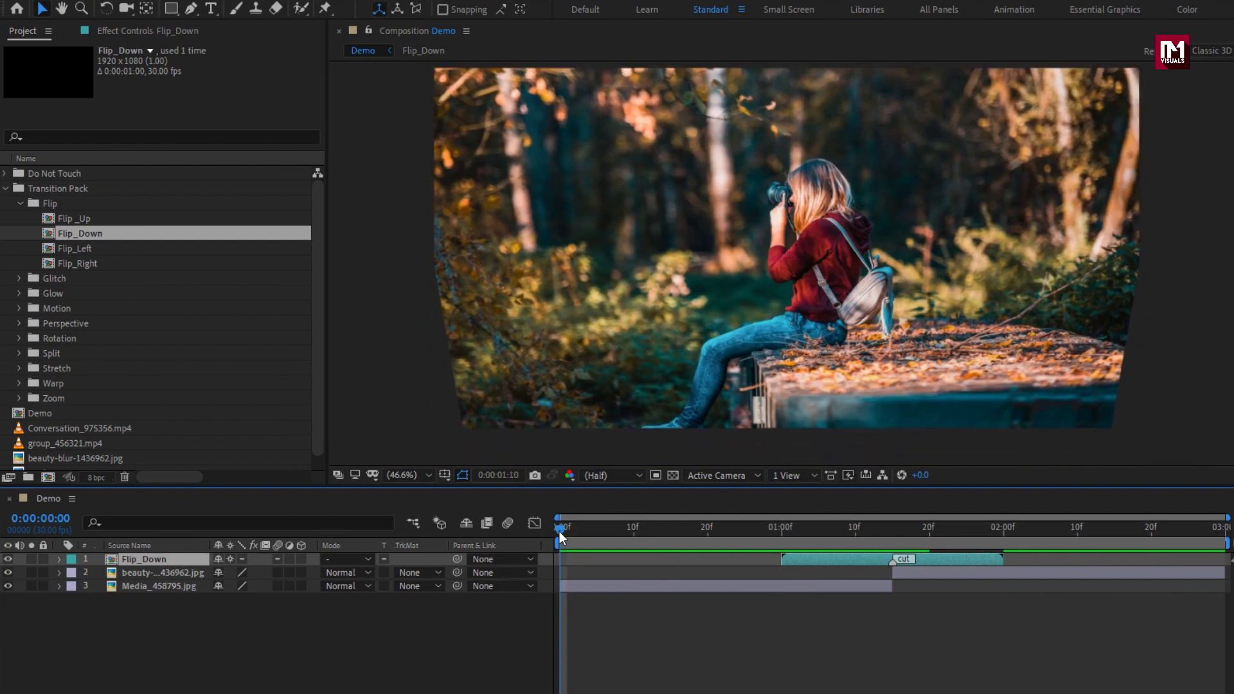
{"action": "key", "text": "space"}
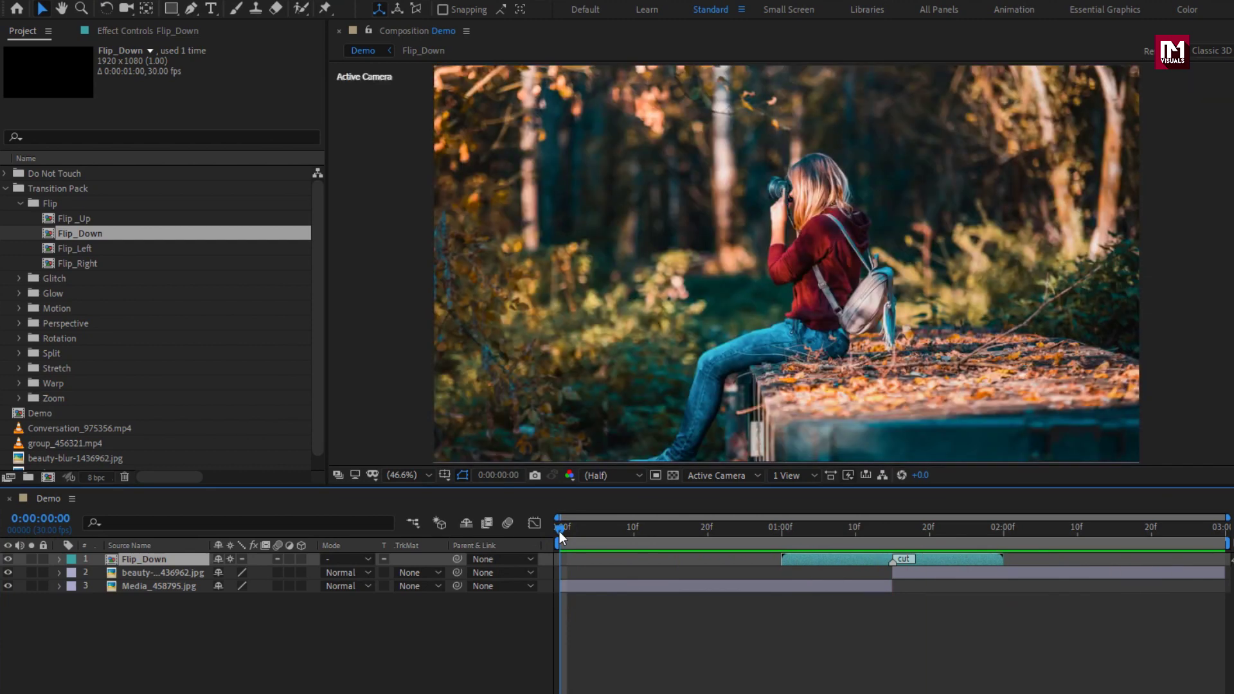
{"action": "key", "text": "Delete"}
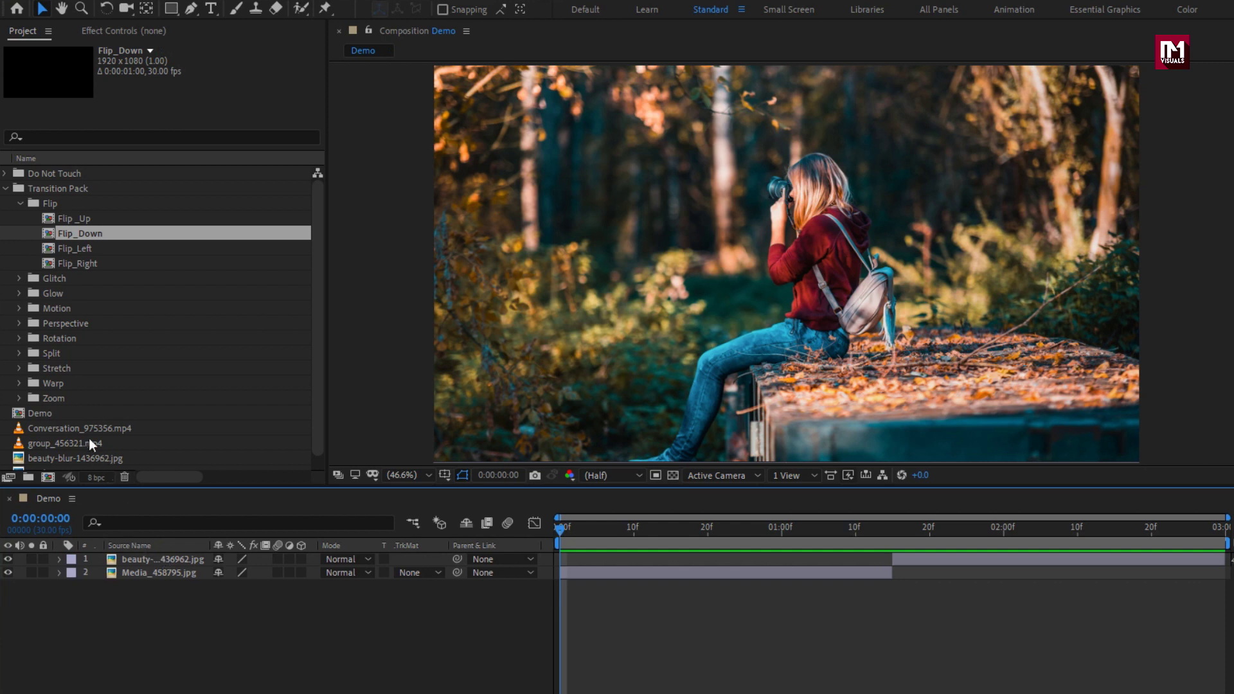
Place Warp_Flag_Left from the Warp folder over the cut with transformations collapsed.
{"action": "left_click", "coordinate": [19, 383]}
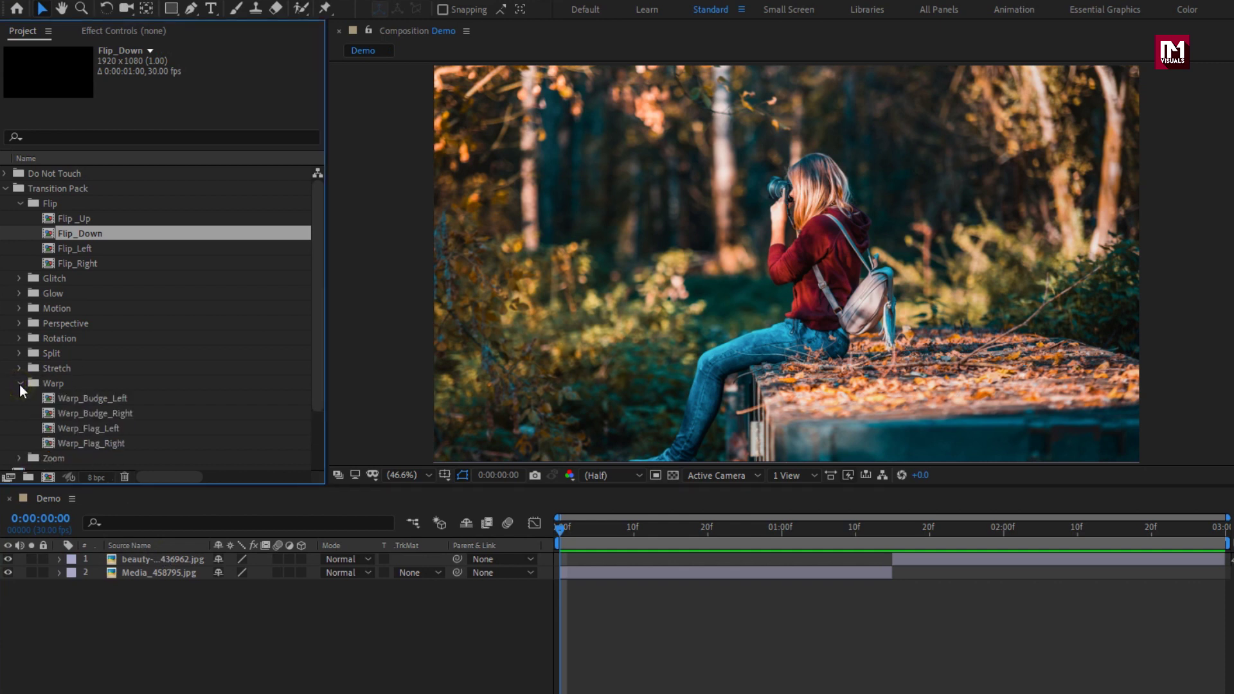
{"action": "left_click", "coordinate": [87, 427]}
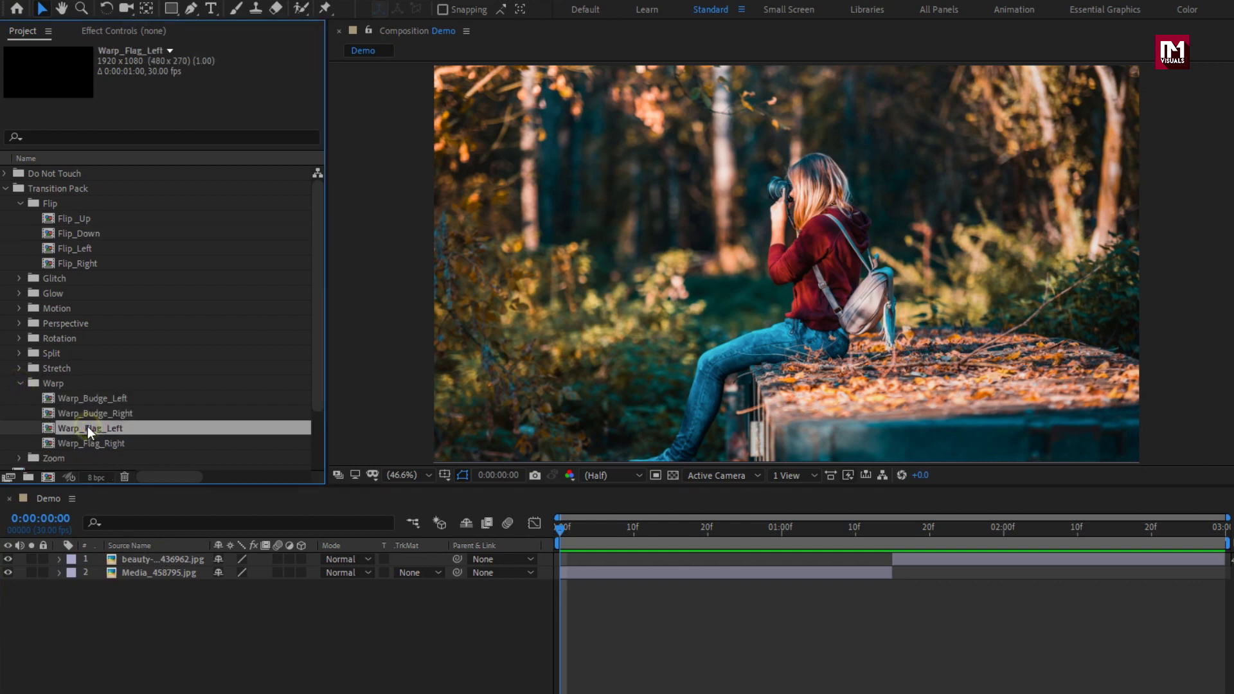
{"action": "left_click_drag", "start_coordinate": [87, 428], "coordinate": [196, 561]}
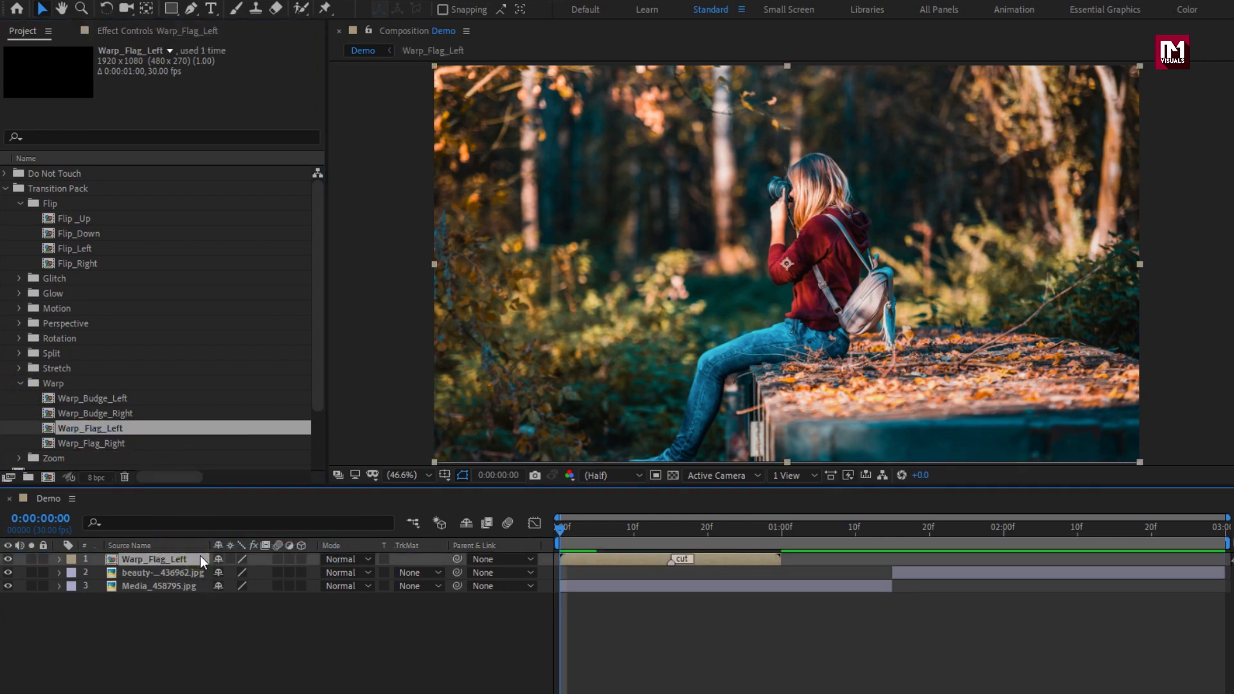
{"action": "left_click_drag", "start_coordinate": [601, 563], "coordinate": [828, 559]}
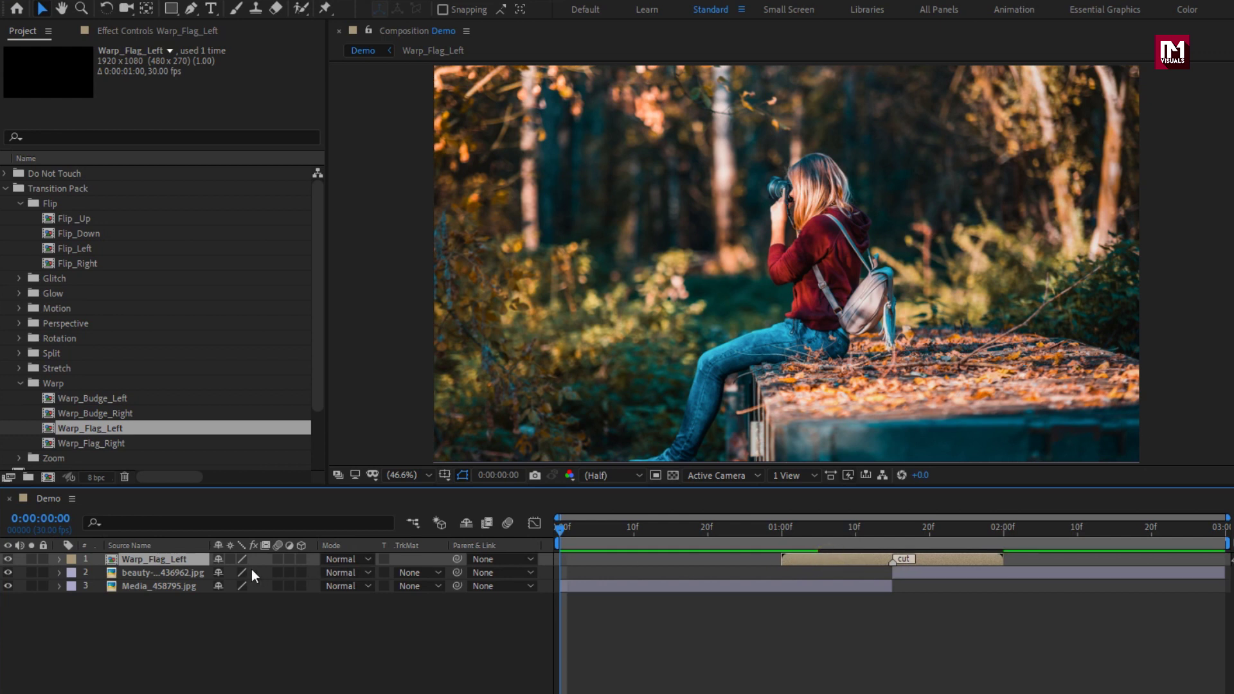
{"action": "left_click", "coordinate": [231, 559]}
Preview the Warp_Flag_Left transition, then delete its layer.
{"action": "key", "text": "space"}
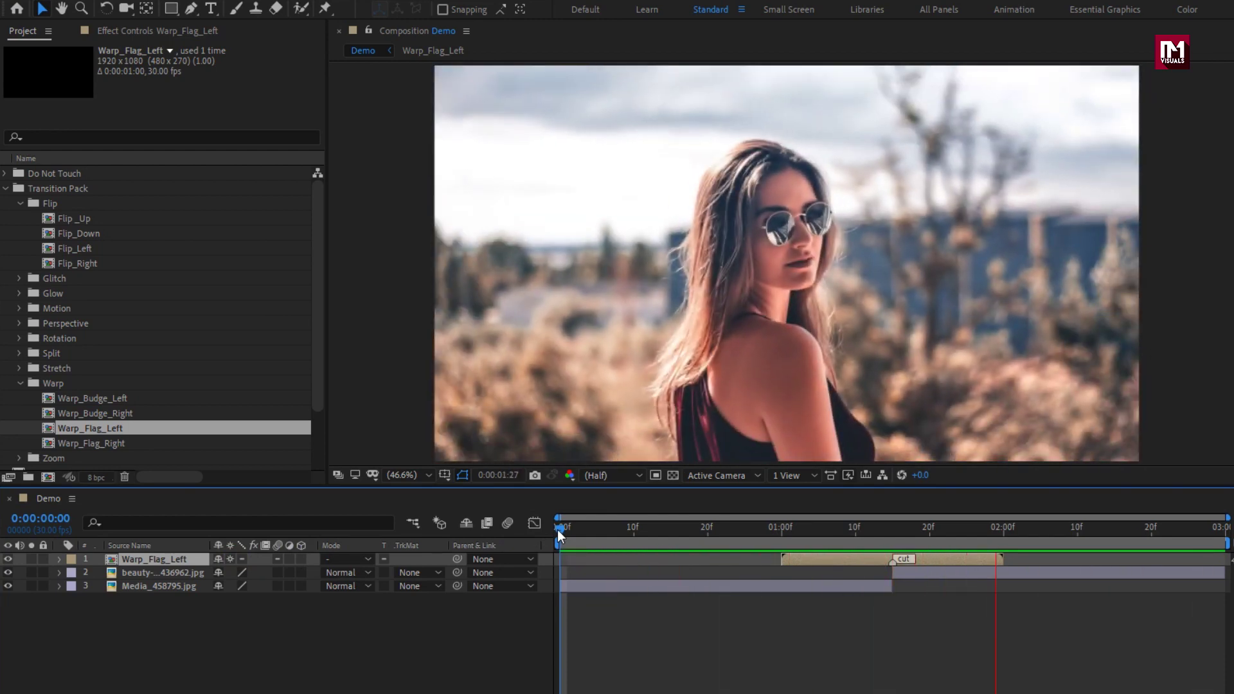
{"action": "key", "text": "space"}
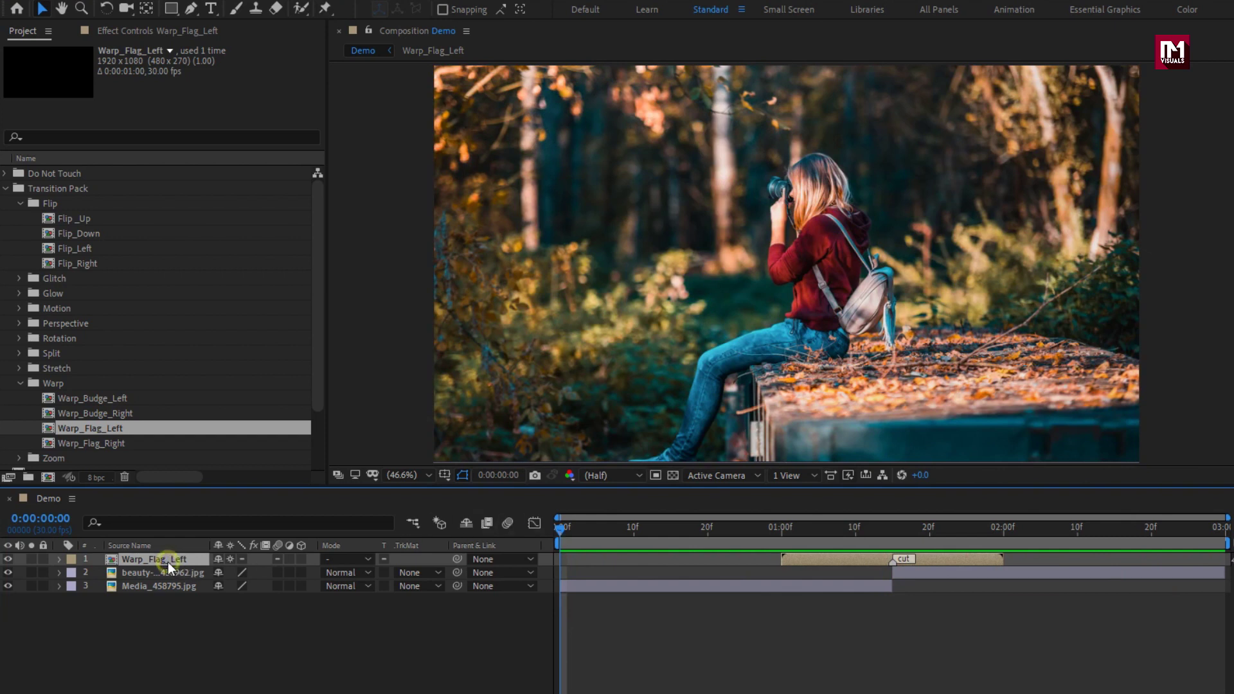
{"action": "key", "text": "Delete"}
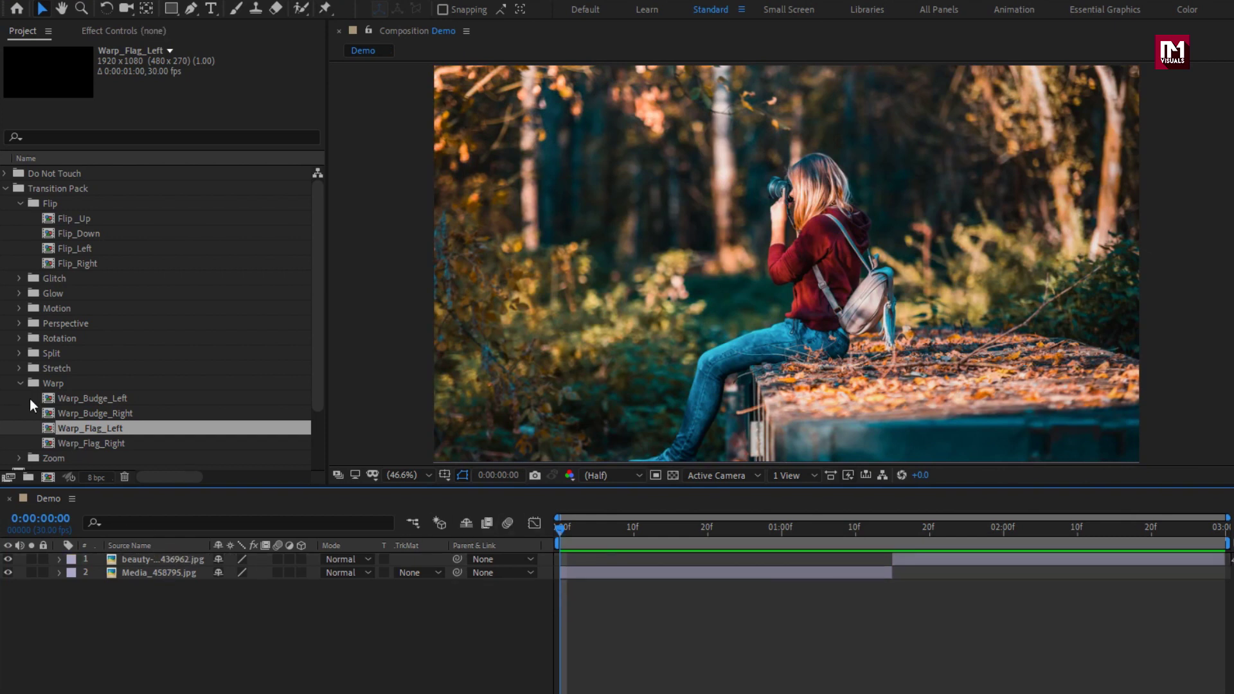
Add Zoom_Buldge from the Zoom folder, centred on the 1:15 cut with transformations collapsed.
{"action": "left_click", "coordinate": [21, 385]}
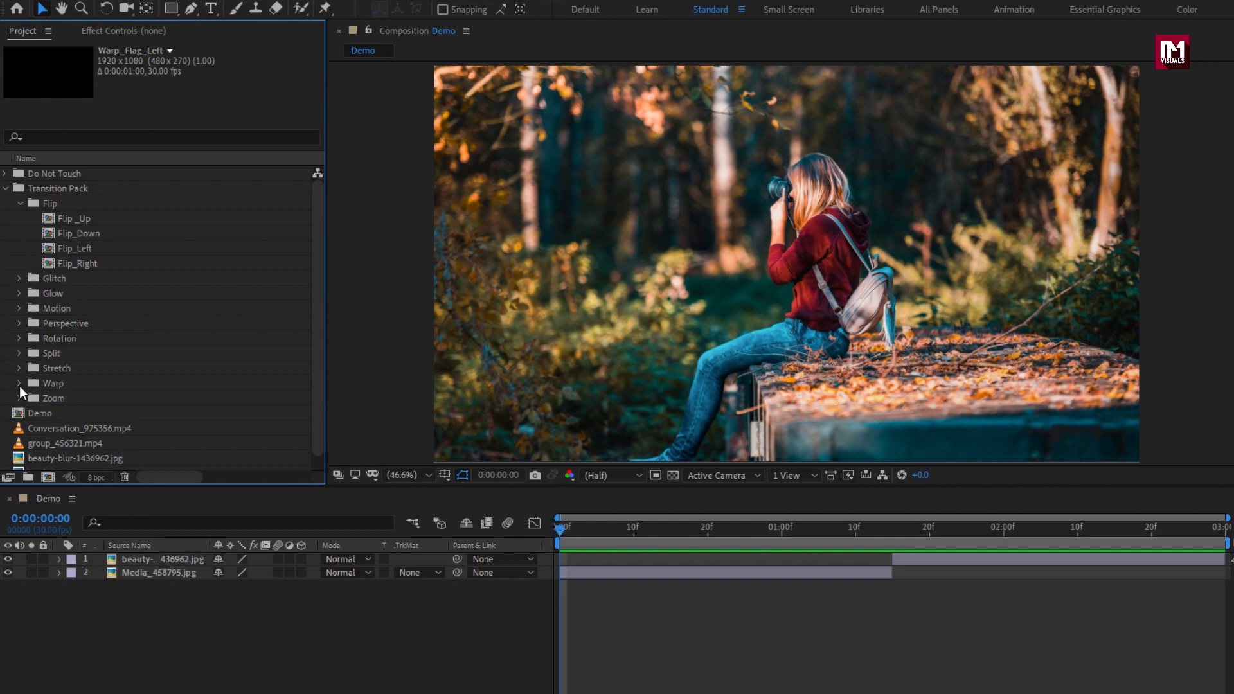
{"action": "left_click", "coordinate": [18, 398]}
{"action": "left_click_drag", "start_coordinate": [79, 416], "coordinate": [182, 558]}
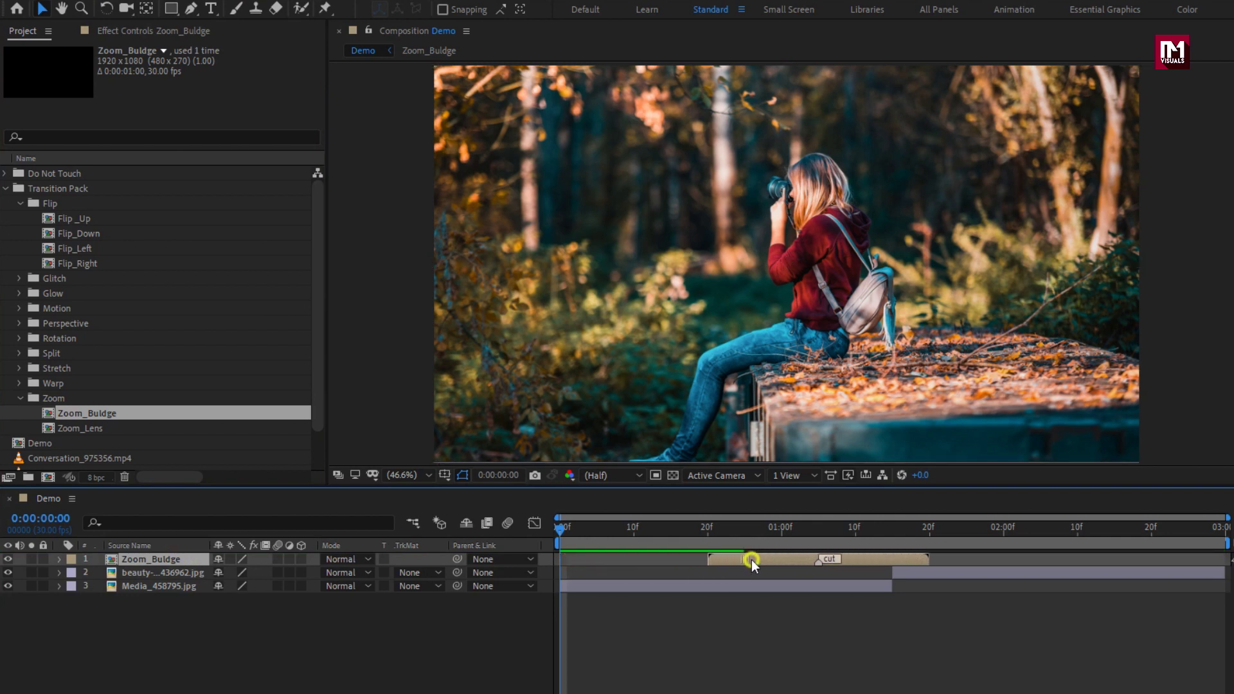
{"action": "left_click_drag", "start_coordinate": [597, 568], "coordinate": [816, 557]}
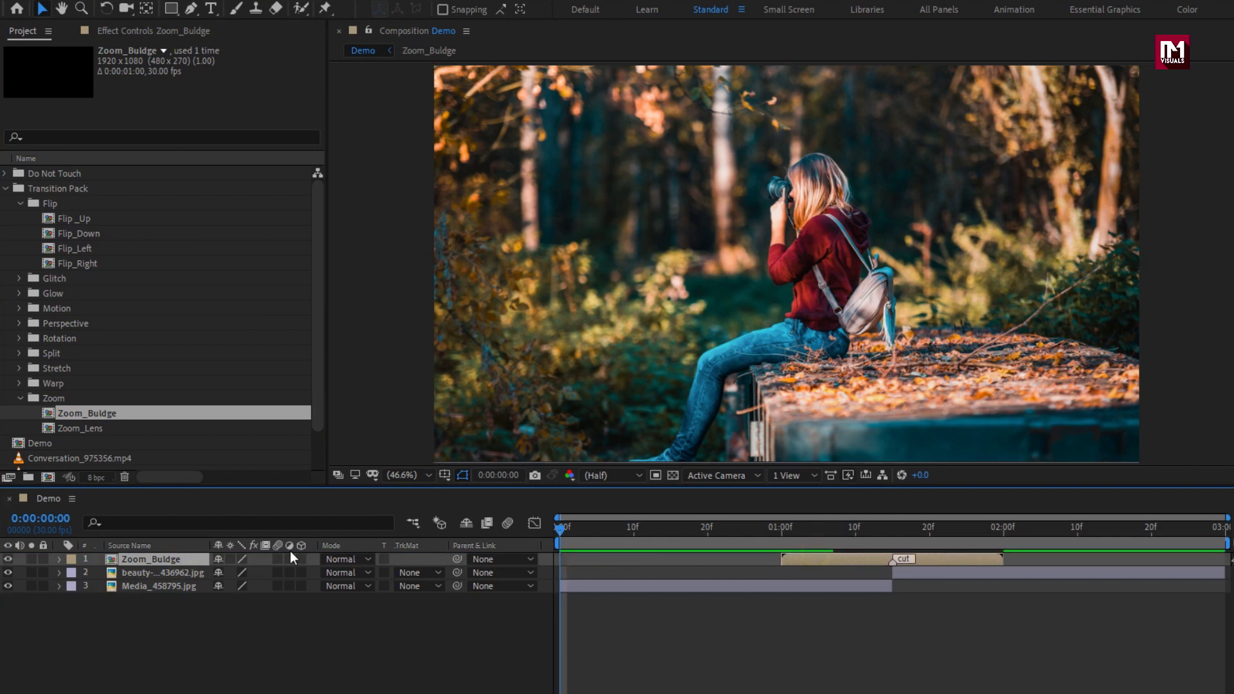
{"action": "left_click", "coordinate": [230, 558]}
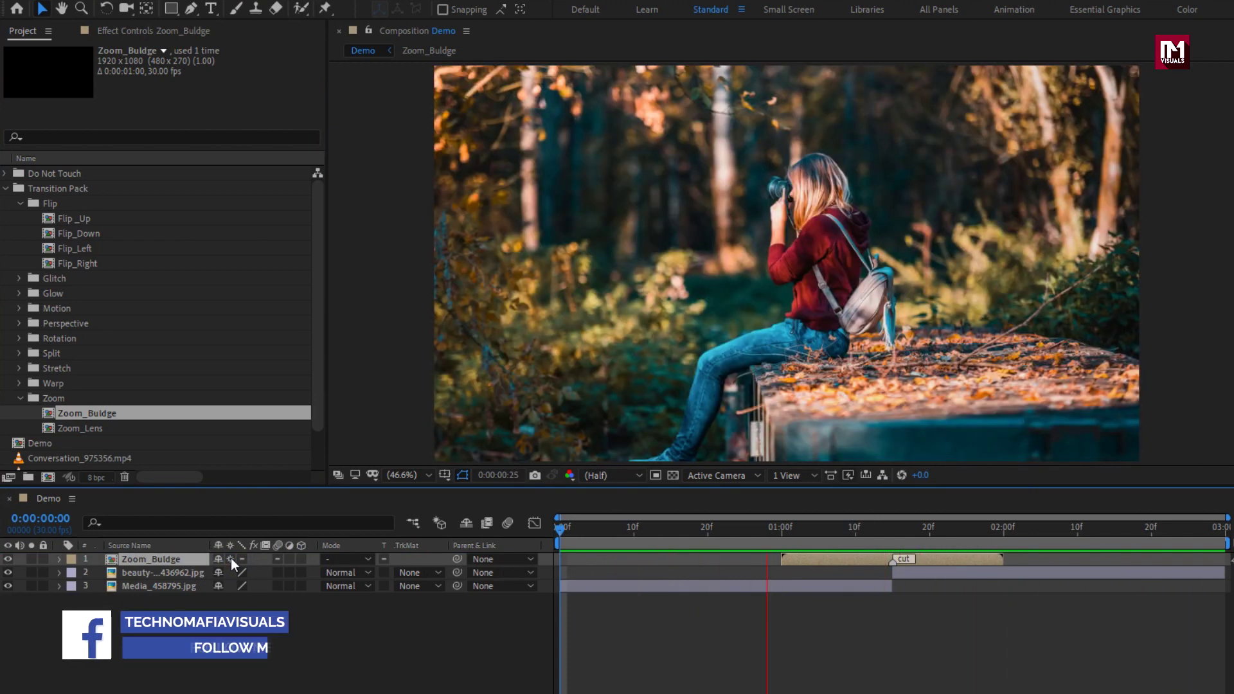
{"action": "key", "text": "space"}
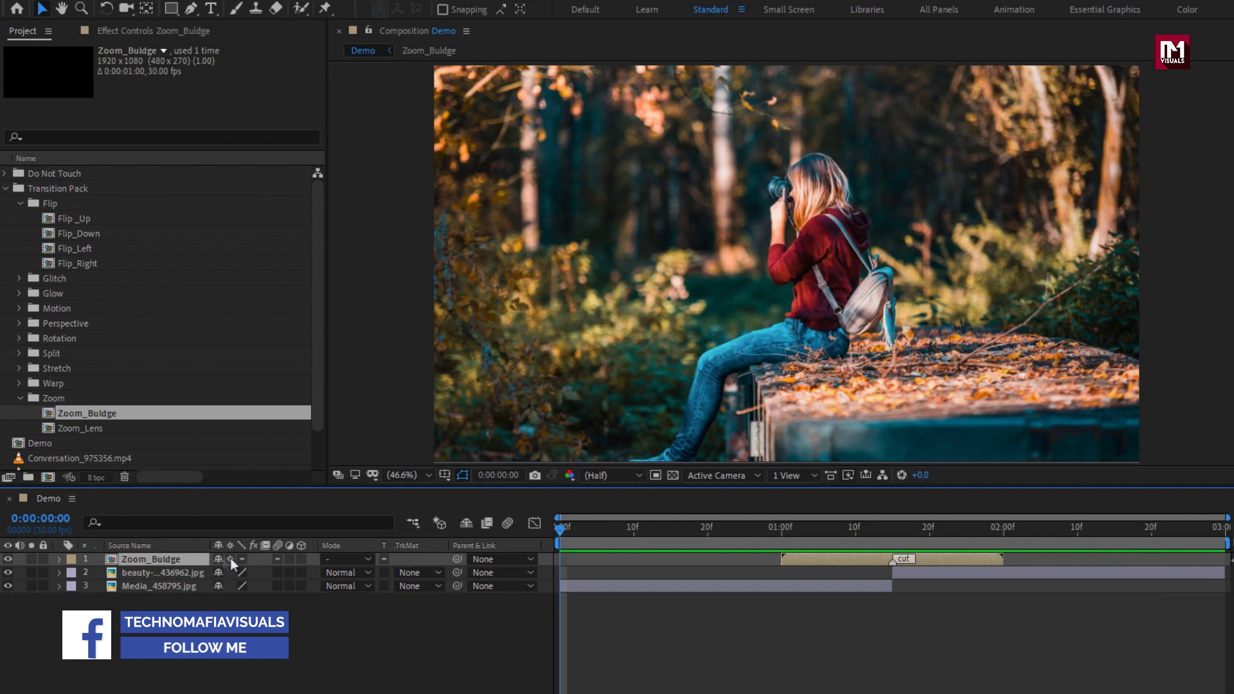
{"action": "left_click", "coordinate": [6, 188]}
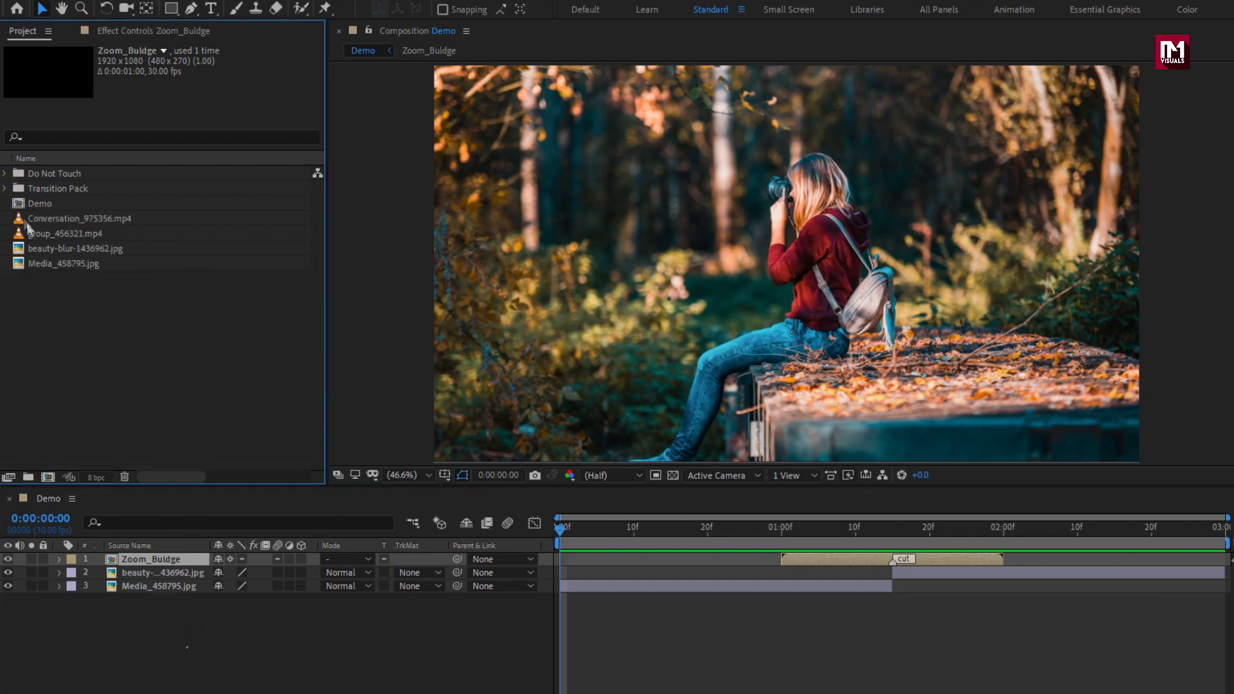
Delete the Media_458795 and beauty-blur image layers from Demo.
{"action": "left_click", "coordinate": [45, 233]}
{"action": "left_click", "coordinate": [144, 585]}
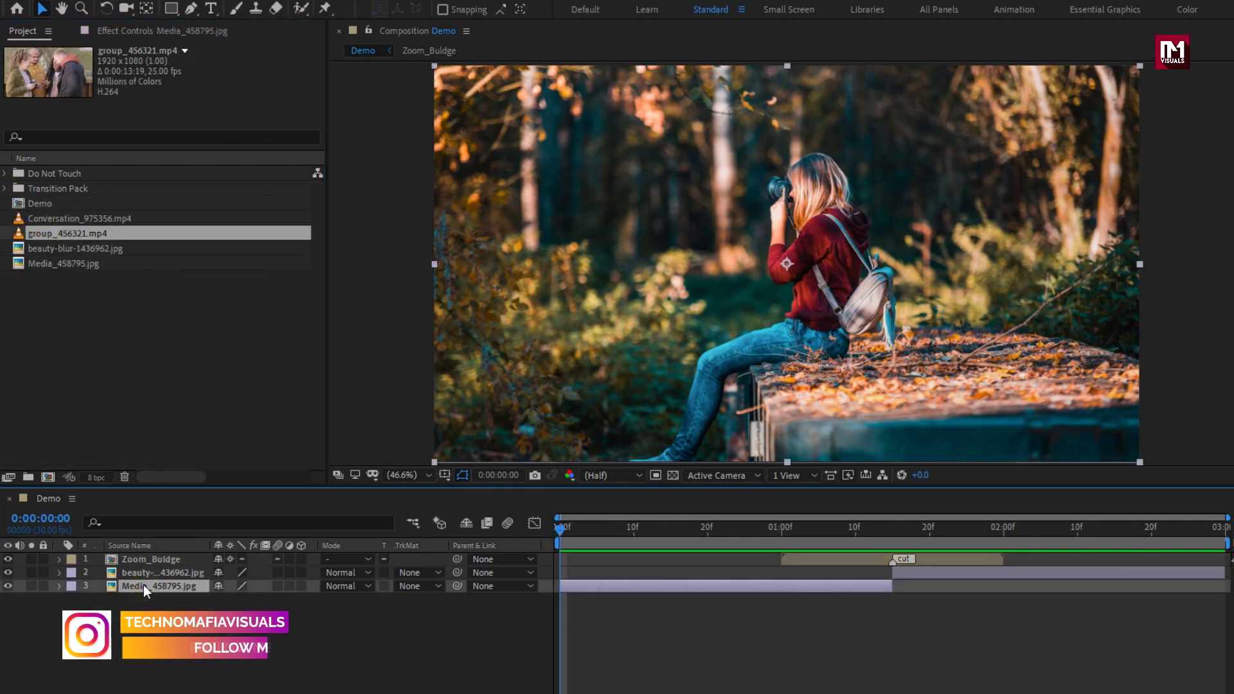
{"action": "key", "text": "Delete"}
{"action": "left_click", "coordinate": [140, 572]}
{"action": "key", "text": "Delete"}
Add group_456321.mp4 and trim it to end at 0:00:01:15.
{"action": "left_click_drag", "start_coordinate": [59, 237], "coordinate": [152, 601]}
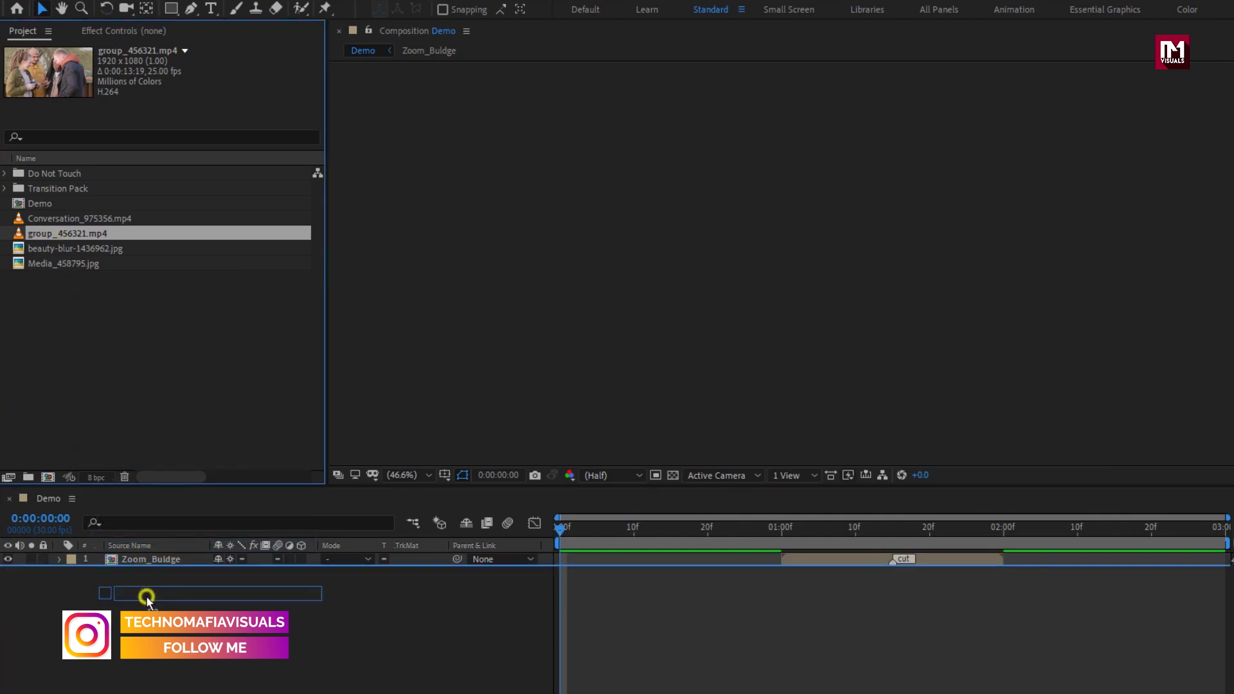
{"action": "left_click", "coordinate": [893, 528]}
{"action": "key", "text": "alt+bracketright"}
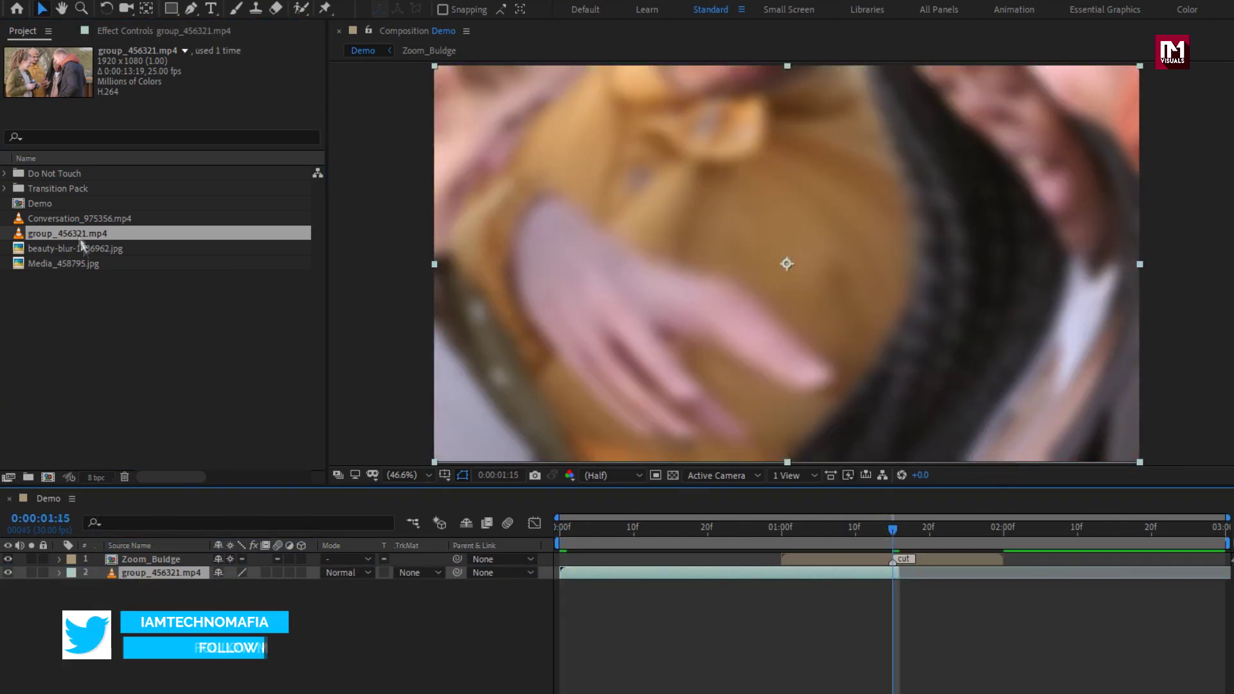
Add Conversation_975356.mp4 above it, starting at 0:00:01:15.
{"action": "left_click", "coordinate": [69, 221]}
{"action": "left_click_drag", "start_coordinate": [69, 222], "coordinate": [179, 567]}
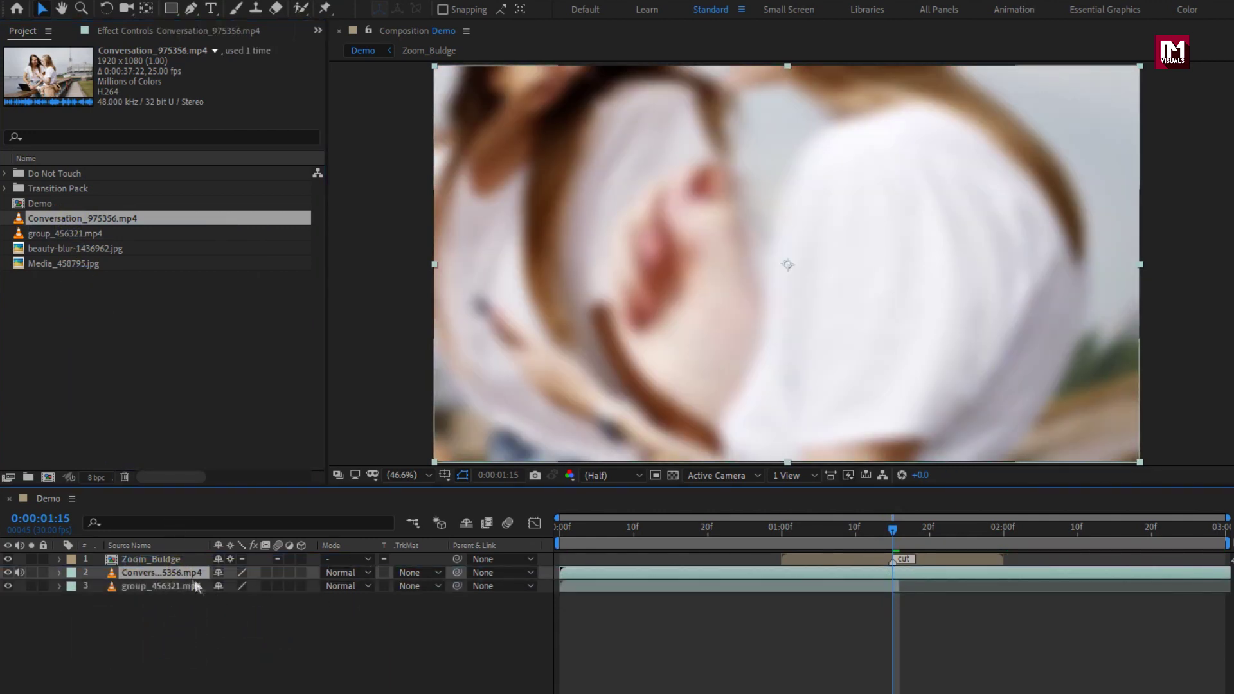
{"action": "key", "text": "alt+bracketleft"}
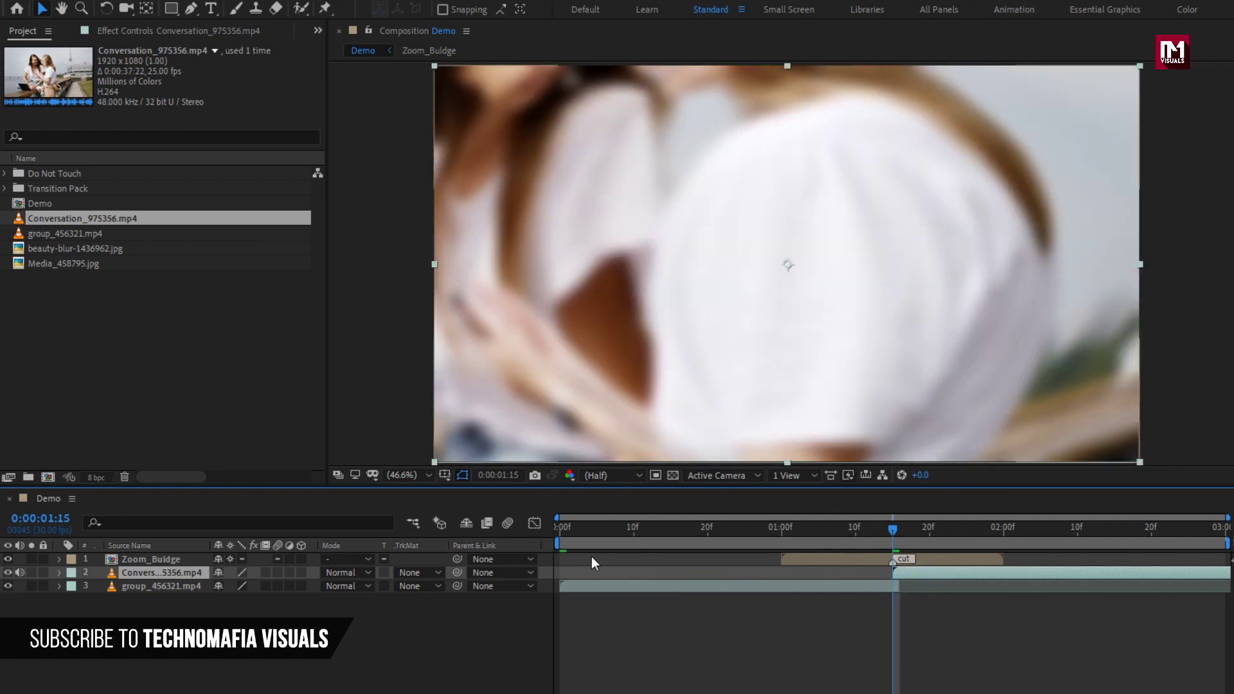
{"action": "left_click", "coordinate": [560, 532]}
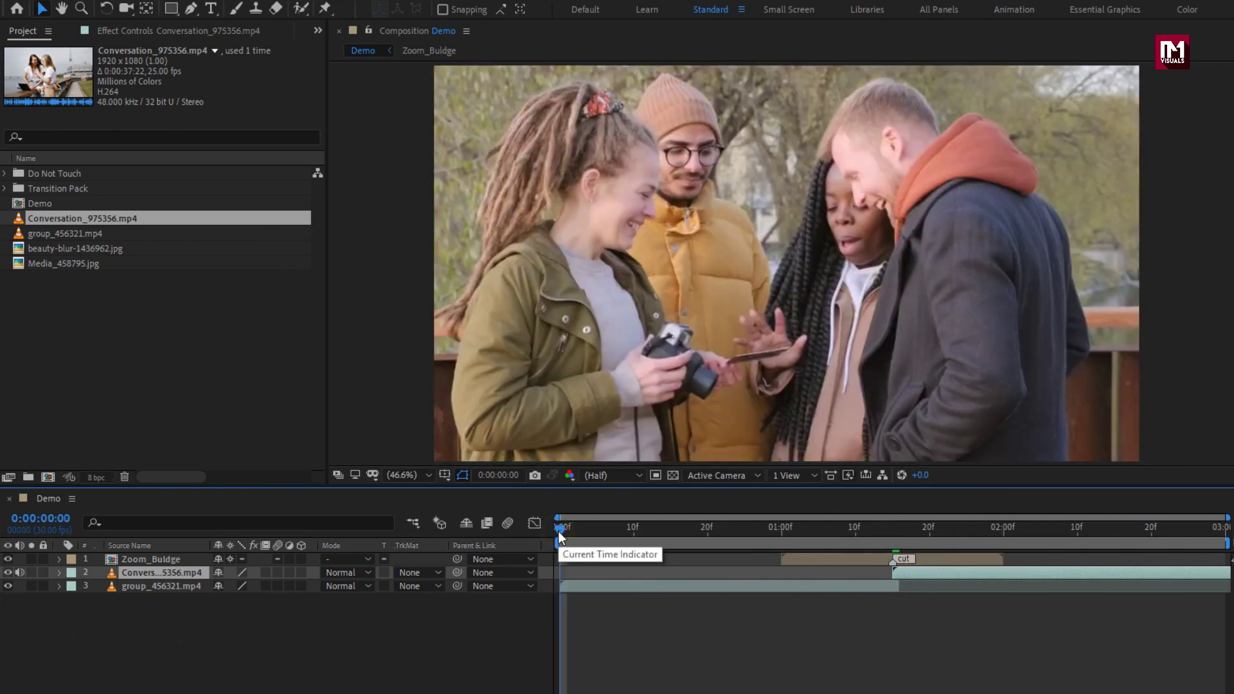
{"action": "key", "text": "space"}
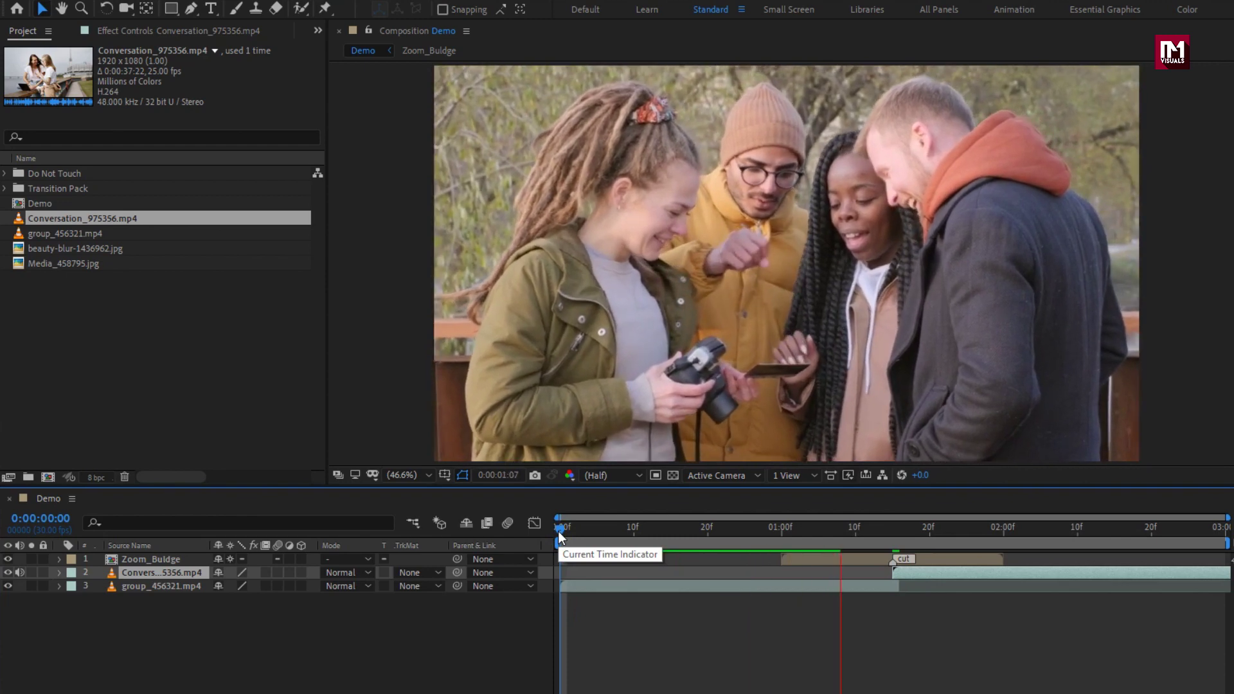